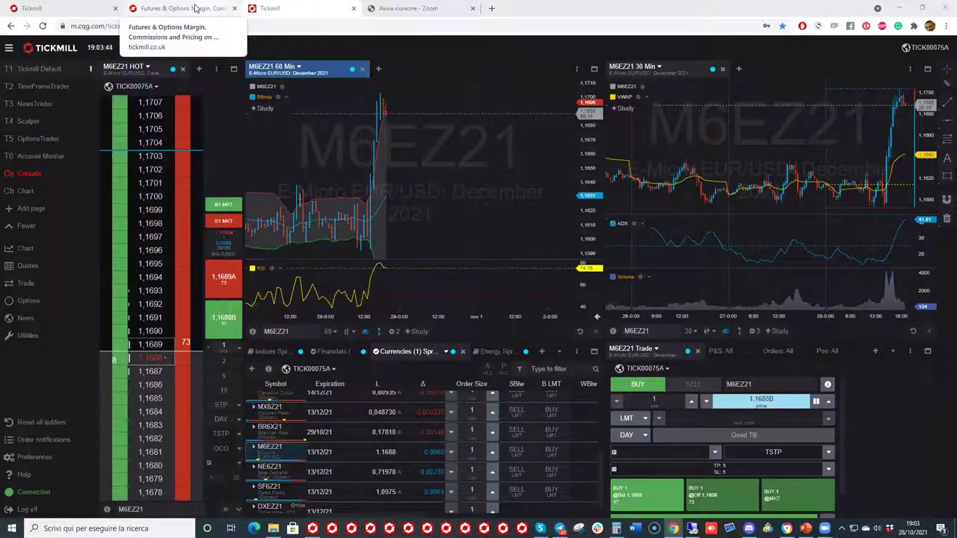
Open the account's Subscriptions page and look through the available trading platforms
{"action": "left_click", "coordinate": [193, 7]}
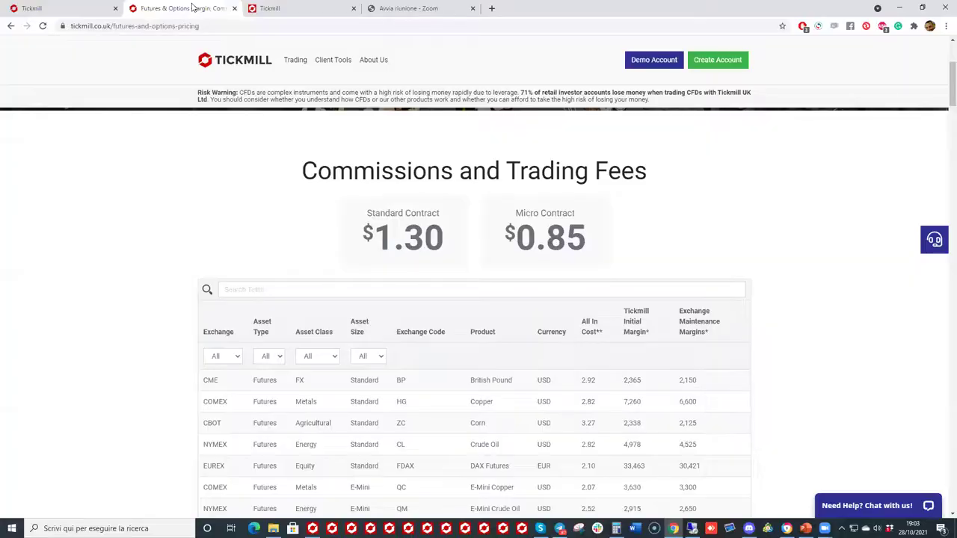
{"action": "left_click", "coordinate": [75, 7]}
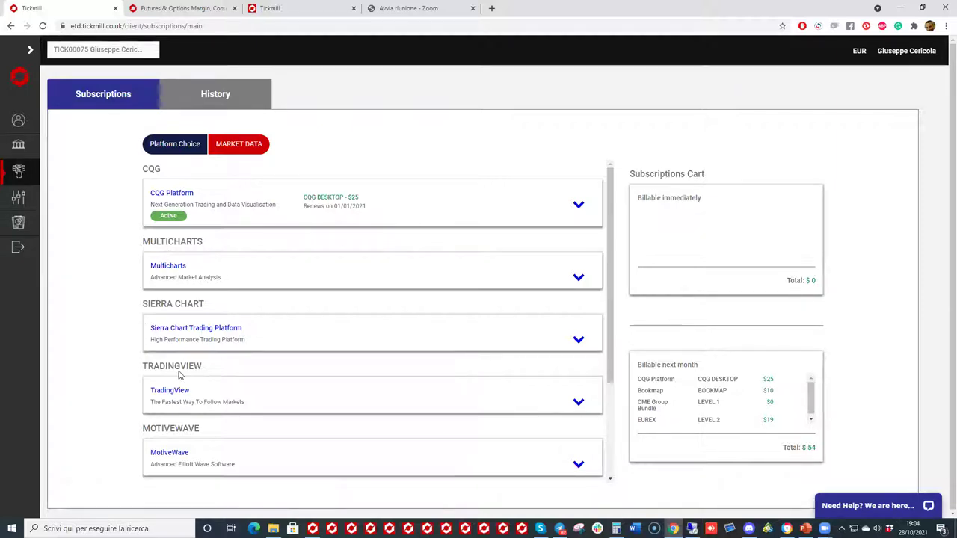
{"action": "scroll", "coordinate": [170, 381], "scroll_direction": "down", "scroll_amount": 1}
{"action": "scroll", "coordinate": [169, 381], "scroll_direction": "down", "scroll_amount": 2}
{"action": "scroll", "coordinate": [170, 380], "scroll_direction": "up", "scroll_amount": 1}
{"action": "scroll", "coordinate": [169, 380], "scroll_direction": "down", "scroll_amount": 2}
{"action": "scroll", "coordinate": [169, 379], "scroll_direction": "up", "scroll_amount": 3}
{"action": "scroll", "coordinate": [170, 377], "scroll_direction": "up", "scroll_amount": 1}
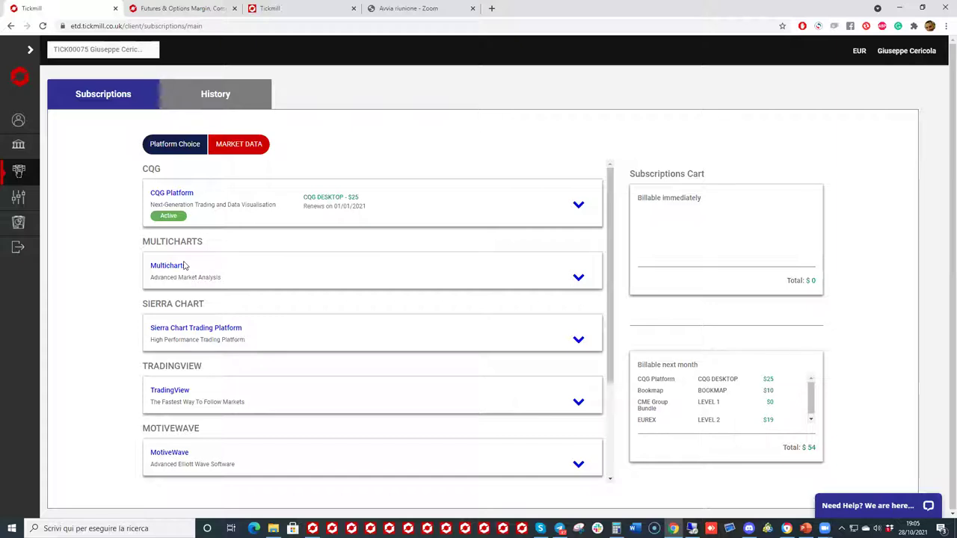
Check the connection fee and subscription details of the Multicharts and TradingView platforms, collapsing each one after reading
{"action": "left_click", "coordinate": [581, 280]}
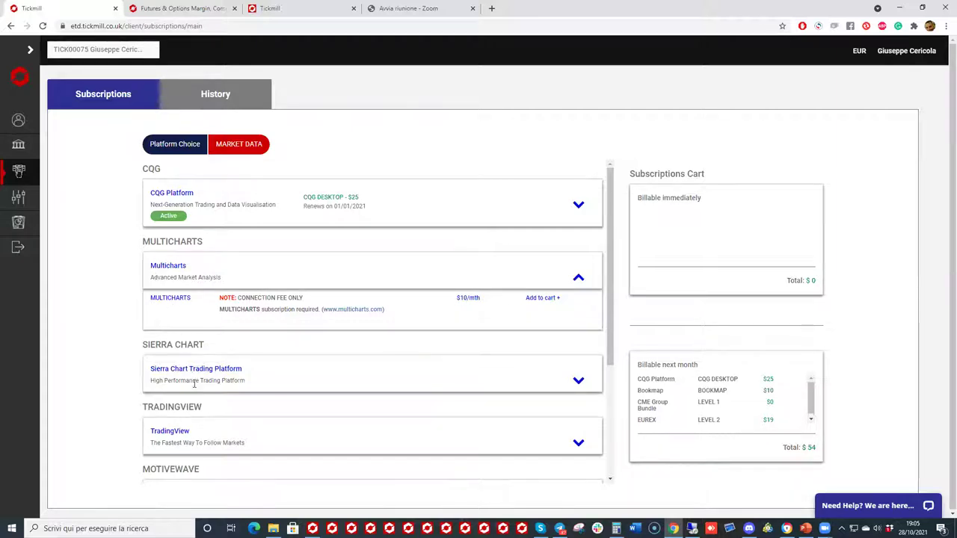
{"action": "left_click", "coordinate": [579, 279]}
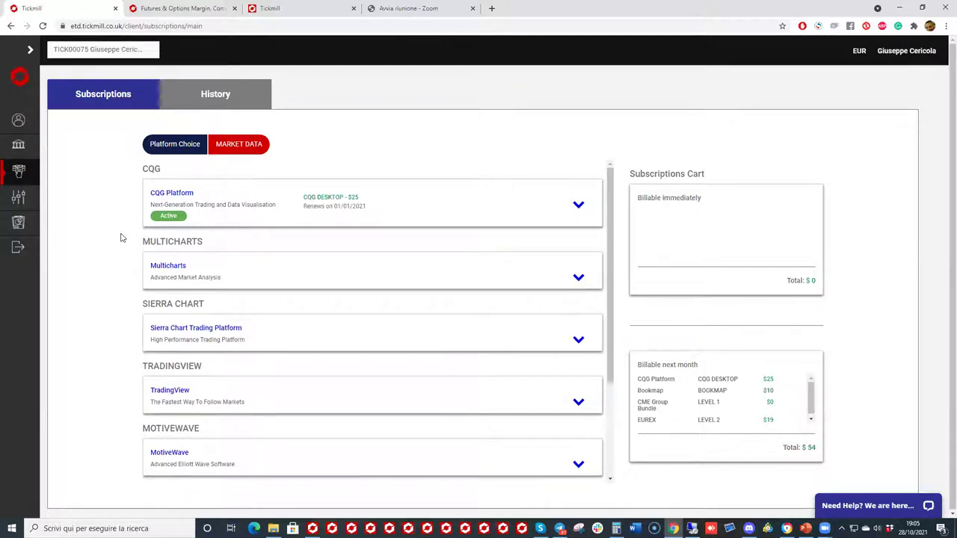
{"action": "left_click", "coordinate": [578, 403]}
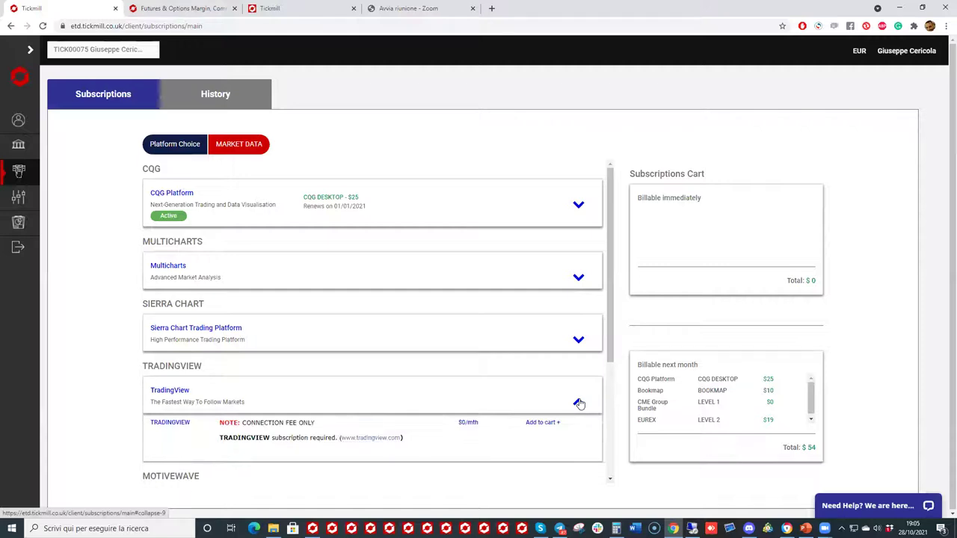
{"action": "left_click", "coordinate": [578, 403]}
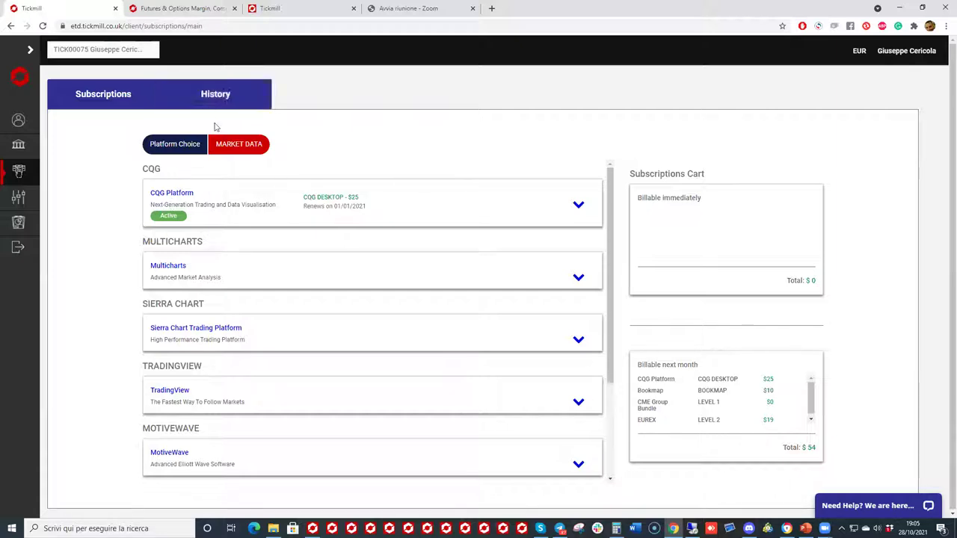
Show the market data subscriptions and check the level options and prices for the CME exchange
{"action": "left_click", "coordinate": [230, 144]}
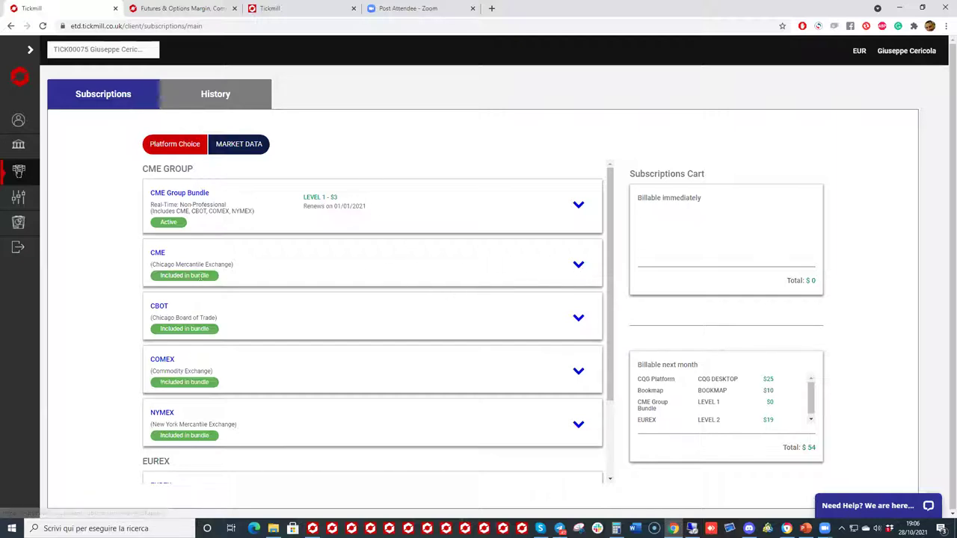
{"action": "left_click", "coordinate": [579, 264]}
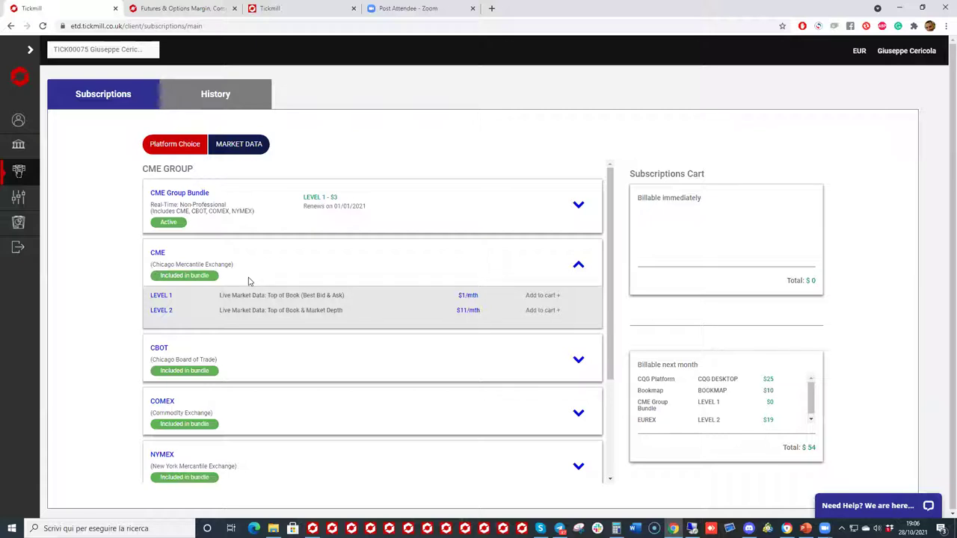
{"action": "left_click", "coordinate": [580, 267]}
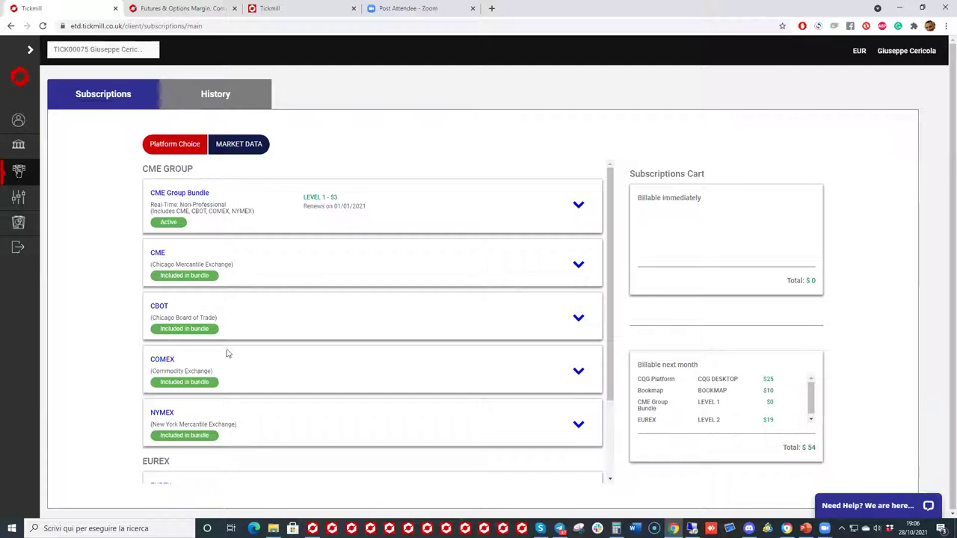
Check the market data levels and monthly prices for EUREX and the CME Group Bundle, leaving both entries collapsed
{"action": "scroll", "coordinate": [184, 351], "scroll_direction": "down", "scroll_amount": 2}
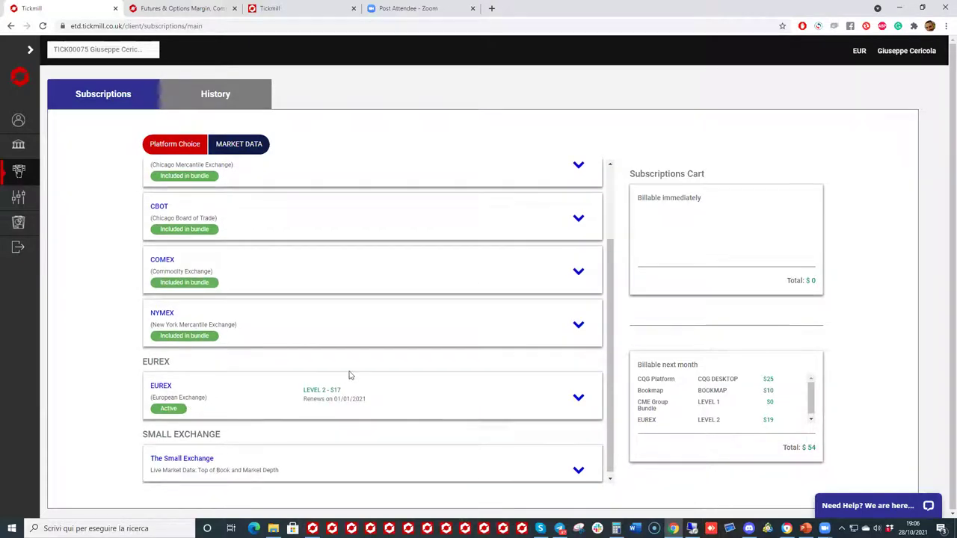
{"action": "left_click", "coordinate": [576, 405]}
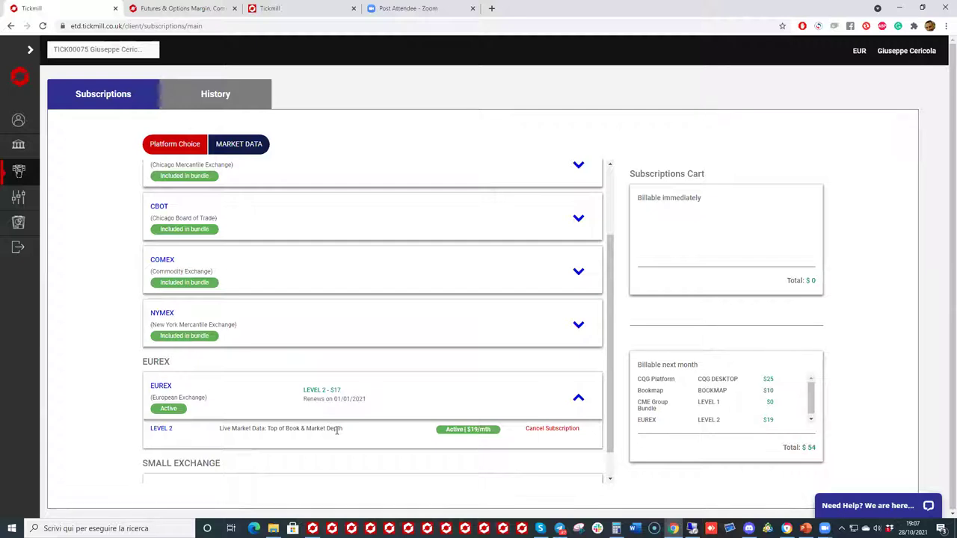
{"action": "left_click", "coordinate": [578, 397]}
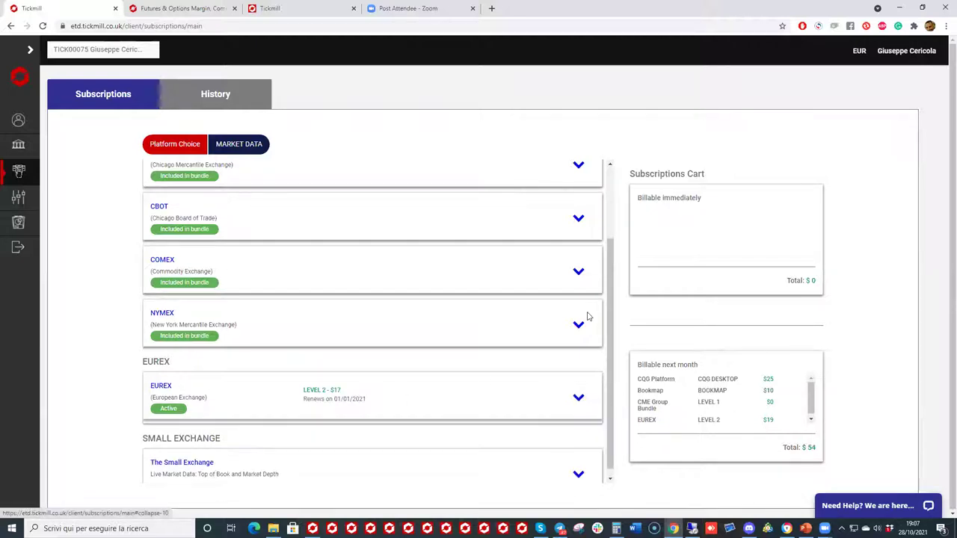
{"action": "scroll", "coordinate": [224, 269], "scroll_direction": "up", "scroll_amount": 1}
{"action": "scroll", "coordinate": [201, 258], "scroll_direction": "up", "scroll_amount": 1}
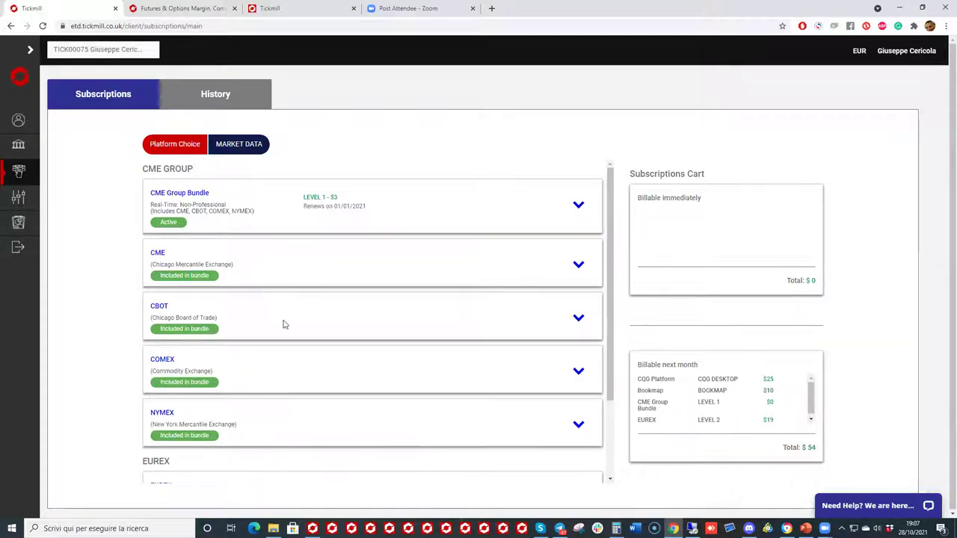
{"action": "left_click", "coordinate": [578, 207]}
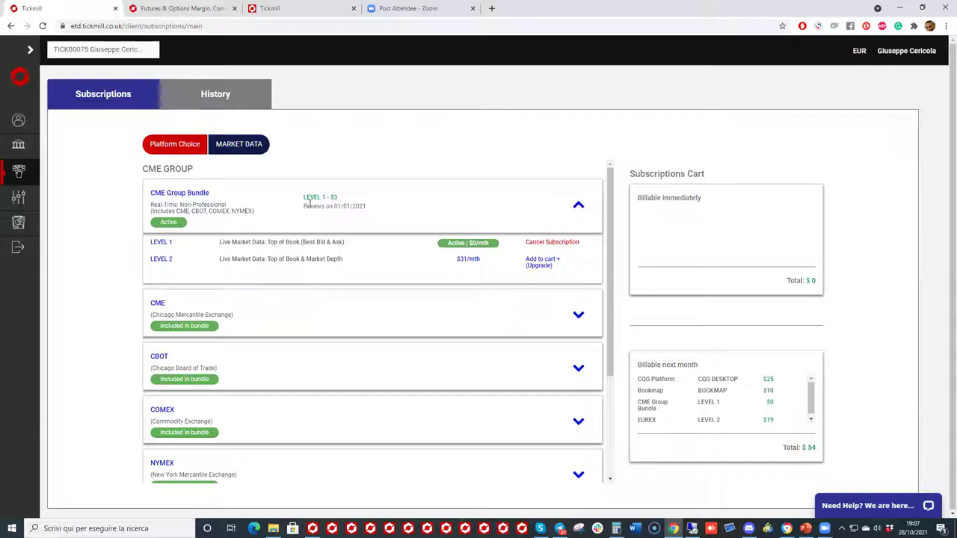
{"action": "left_click", "coordinate": [580, 206]}
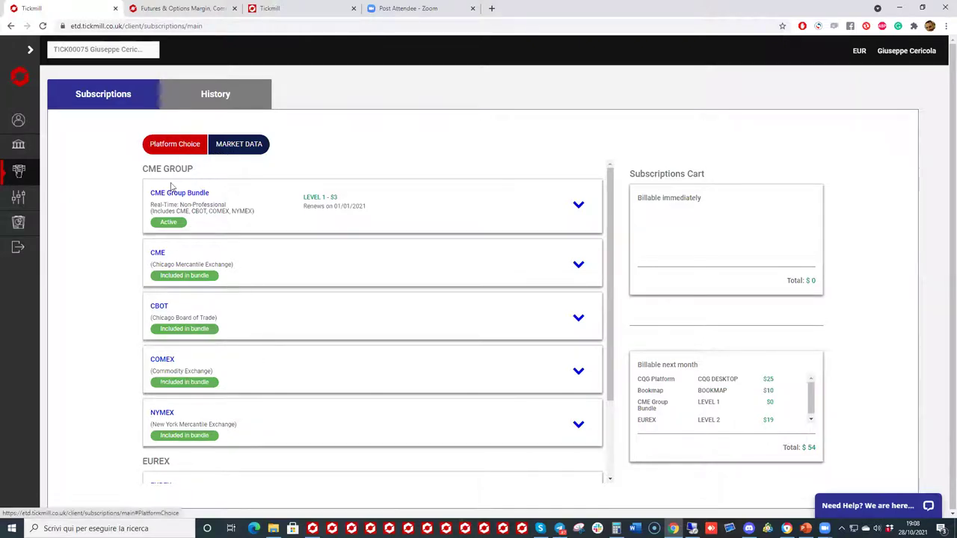
Switch to the CQG trading desktop and look over the M6EZ21 60-minute chart and price ladder
{"action": "left_click", "coordinate": [183, 7]}
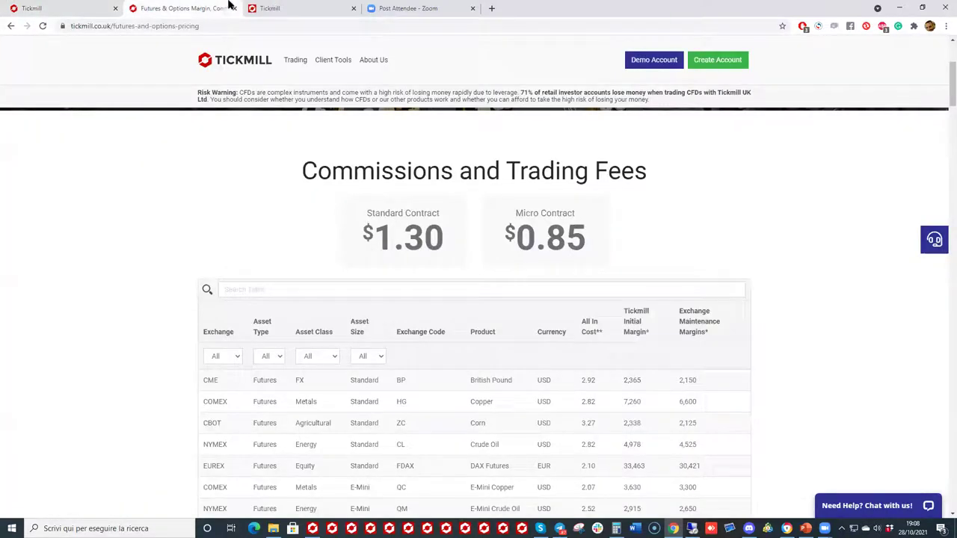
{"action": "left_click", "coordinate": [273, 7]}
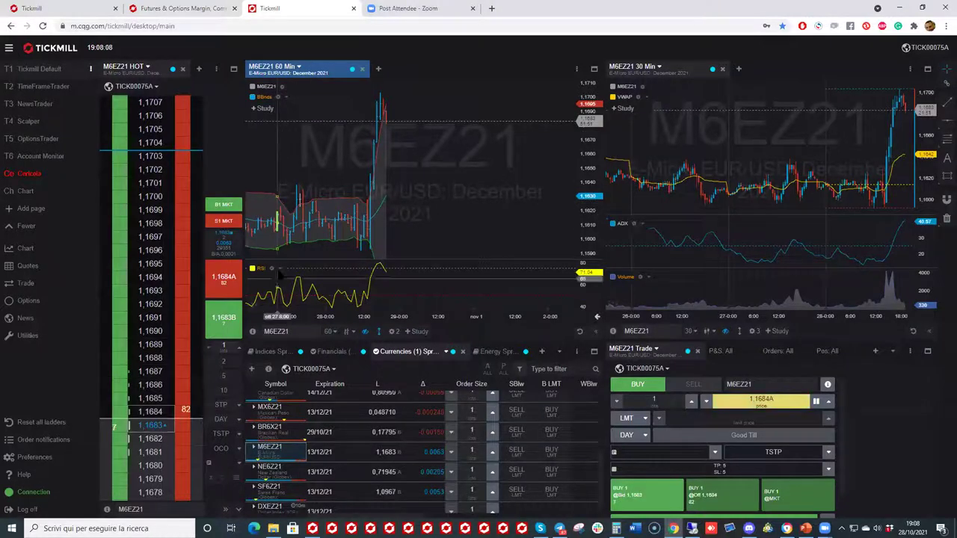
{"action": "left_click_drag", "start_coordinate": [281, 213], "coordinate": [302, 216]}
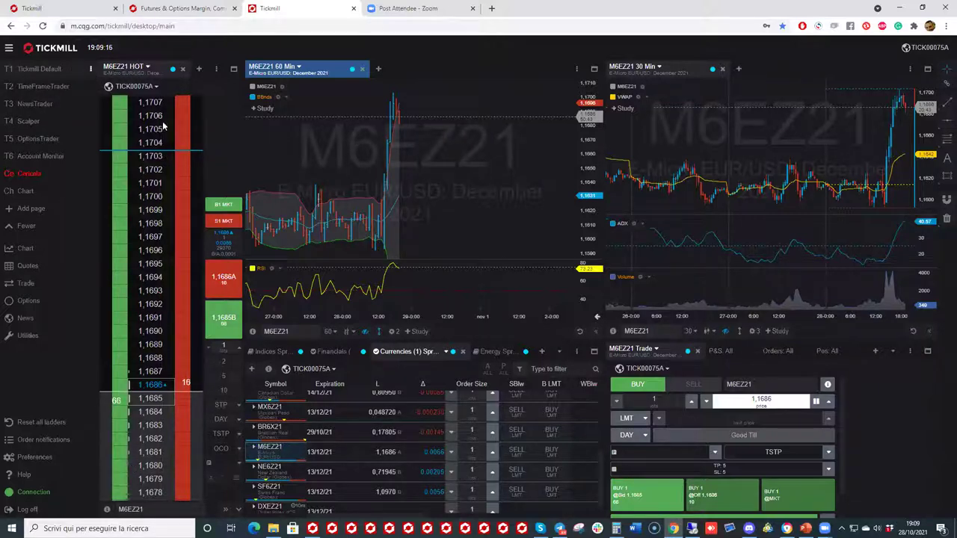
{"action": "scroll", "coordinate": [153, 409], "scroll_direction": "down", "scroll_amount": 4}
{"action": "scroll", "coordinate": [154, 415], "scroll_direction": "up", "scroll_amount": 5}
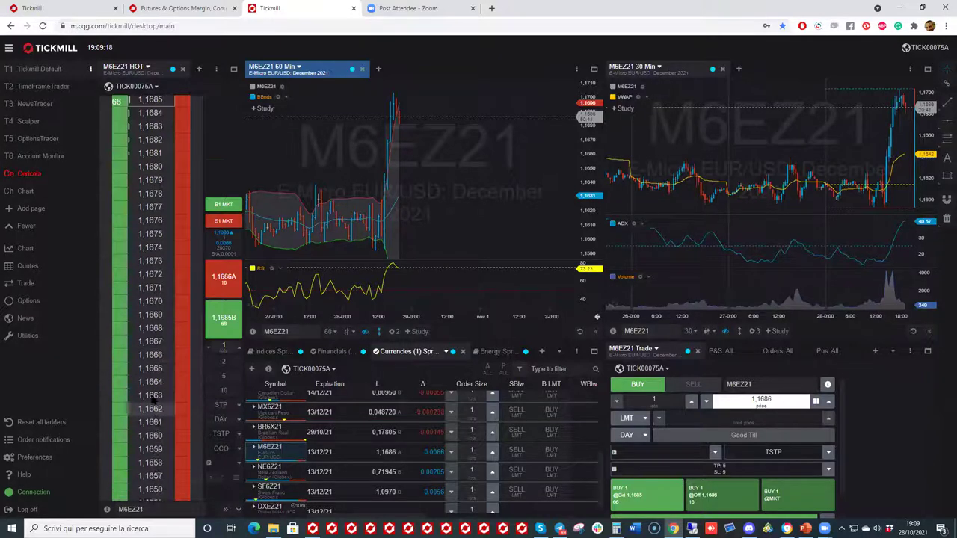
{"action": "scroll", "coordinate": [145, 196], "scroll_direction": "down", "scroll_amount": 6}
{"action": "scroll", "coordinate": [145, 289], "scroll_direction": "up", "scroll_amount": 6}
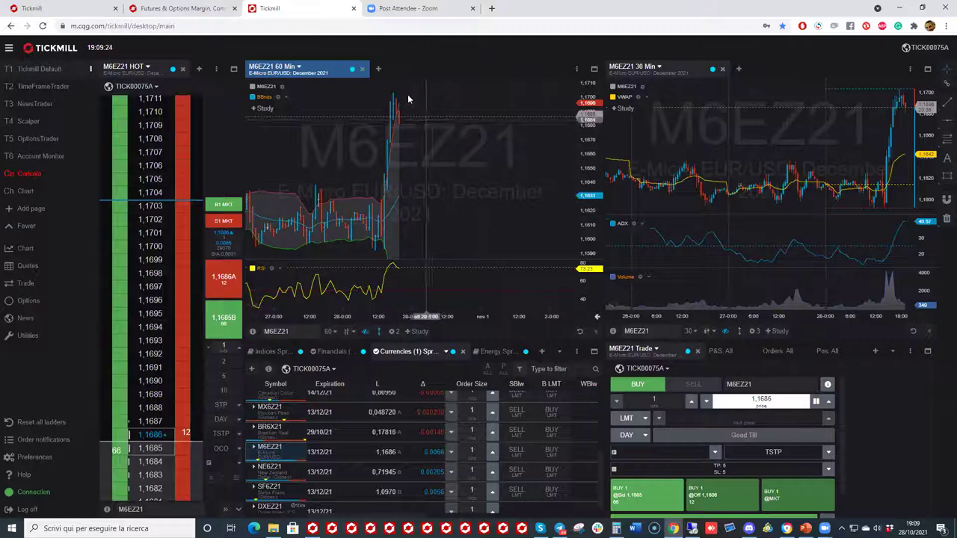
{"action": "scroll", "coordinate": [300, 106], "scroll_direction": "down", "scroll_amount": 2}
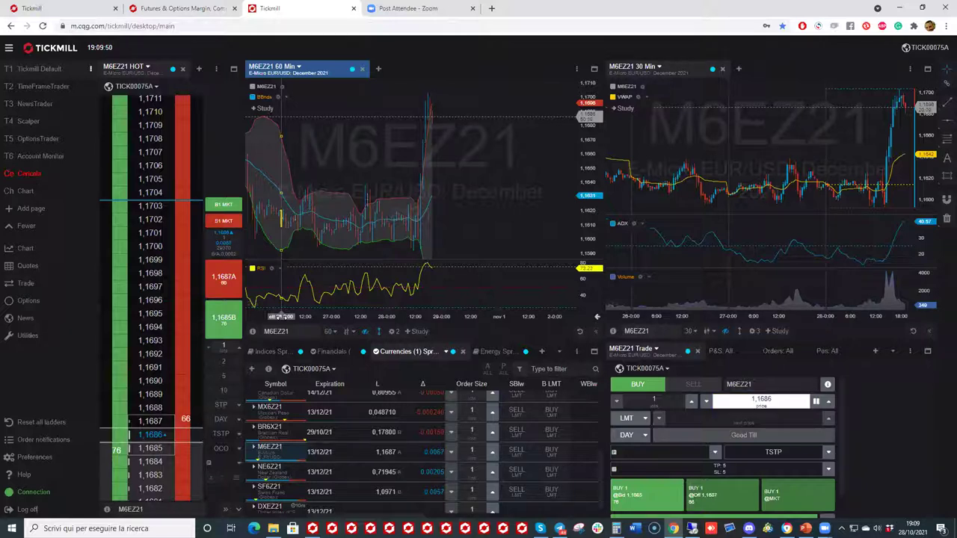
Show the Indices quote spreadsheet and load EPZ21, EMDZ21, ENQZ21 and YMZ21 in turn into the linked charts and ladder
{"action": "left_click", "coordinate": [266, 353]}
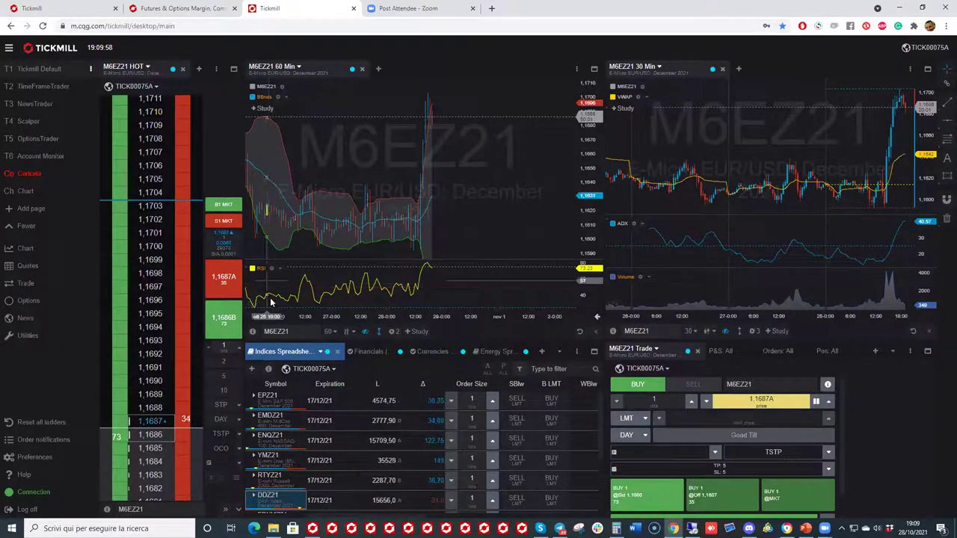
{"action": "scroll", "coordinate": [299, 403], "scroll_direction": "down", "scroll_amount": 1}
{"action": "scroll", "coordinate": [292, 406], "scroll_direction": "up", "scroll_amount": 1}
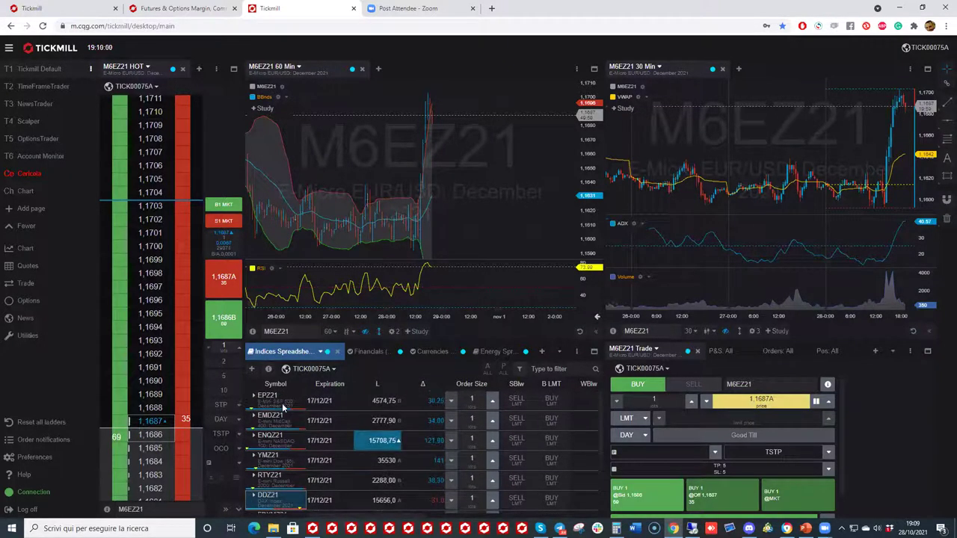
{"action": "left_click", "coordinate": [283, 403]}
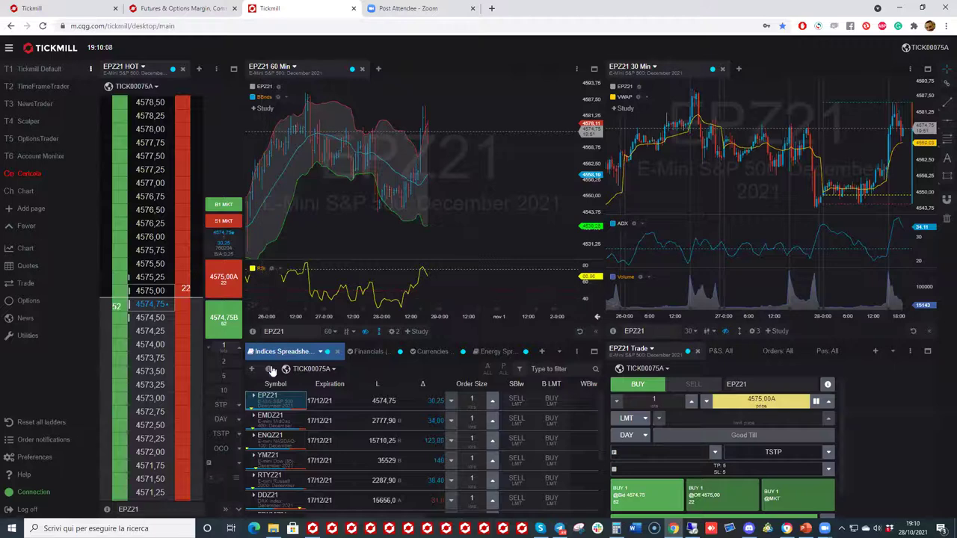
{"action": "left_click", "coordinate": [283, 424]}
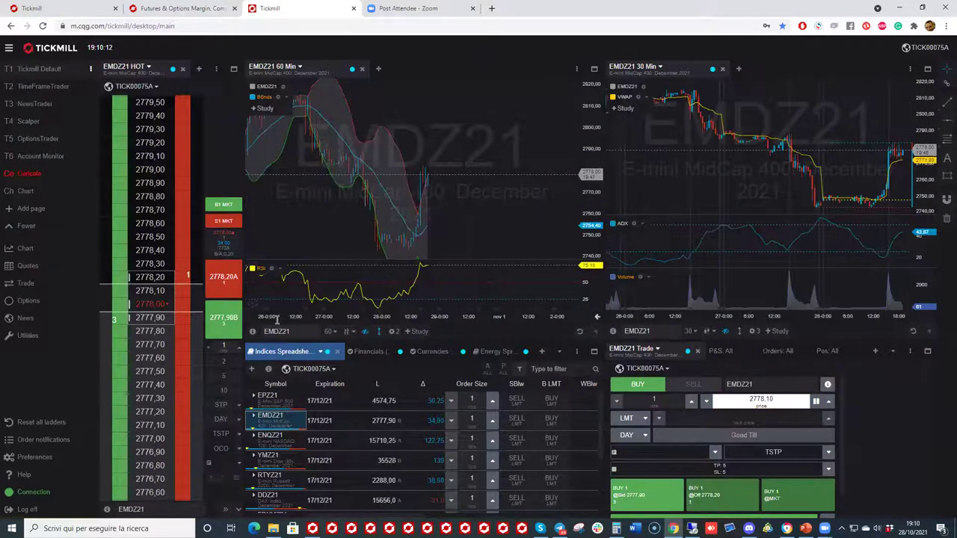
{"action": "left_click", "coordinate": [278, 445]}
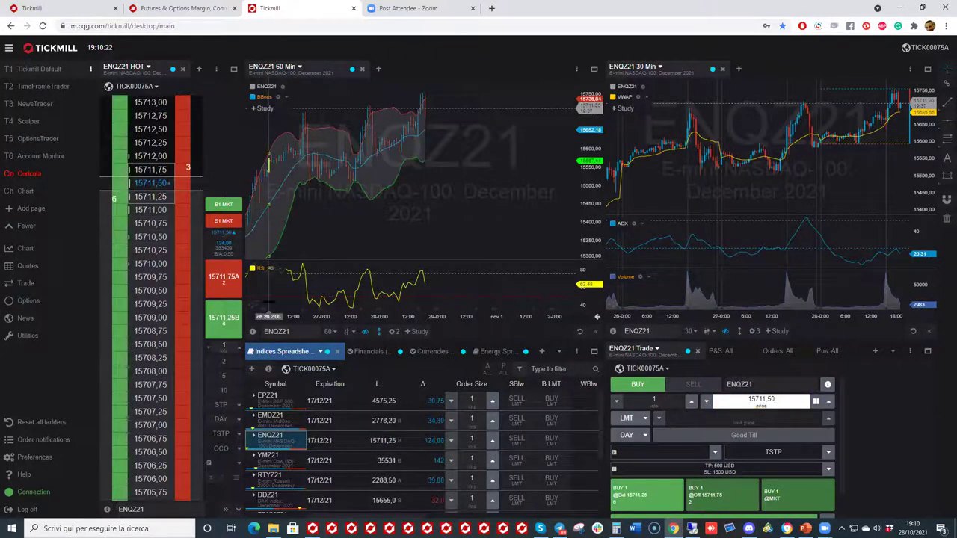
{"action": "left_click", "coordinate": [284, 462]}
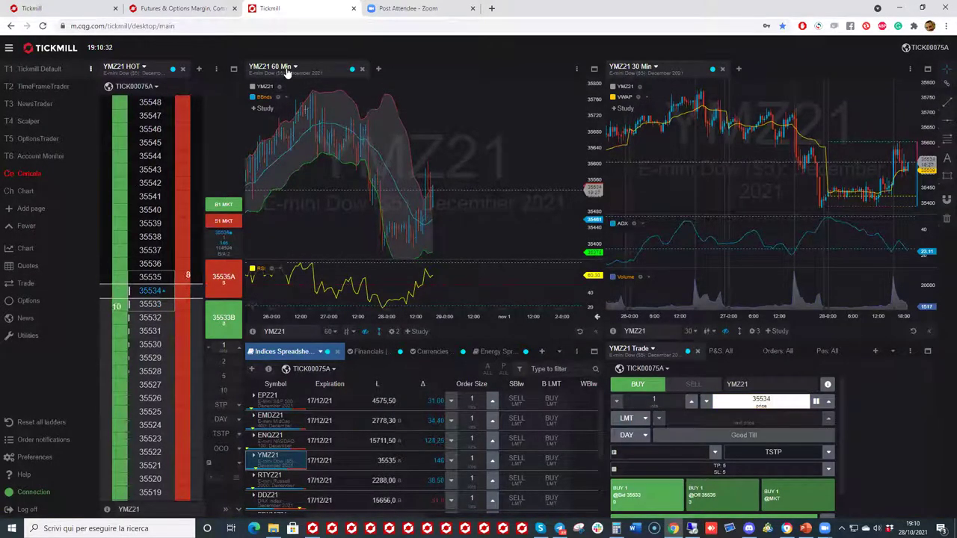
View the link colour options of the YMZ21 60-minute chart and close them without choosing any
{"action": "left_click", "coordinate": [352, 69]}
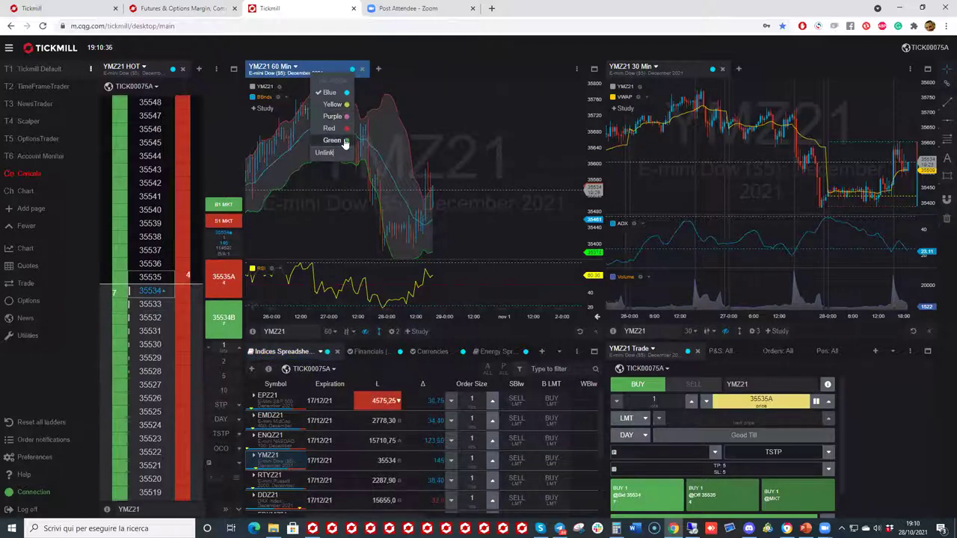
{"action": "left_click", "coordinate": [419, 60]}
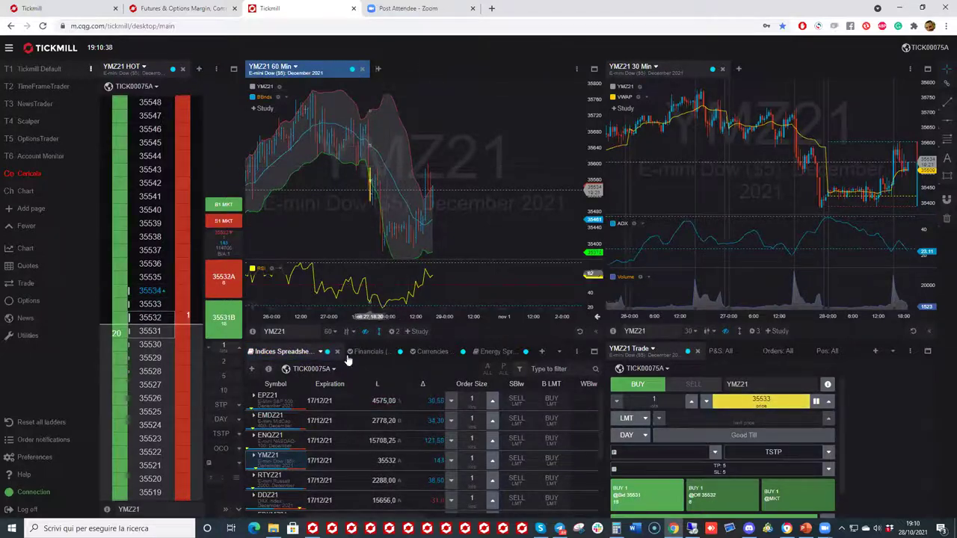
Browse the Indices quote list and load RTYZ21, followed by FDXMZ21, into the linked charts and ladder
{"action": "scroll", "coordinate": [291, 407], "scroll_direction": "down", "scroll_amount": 5}
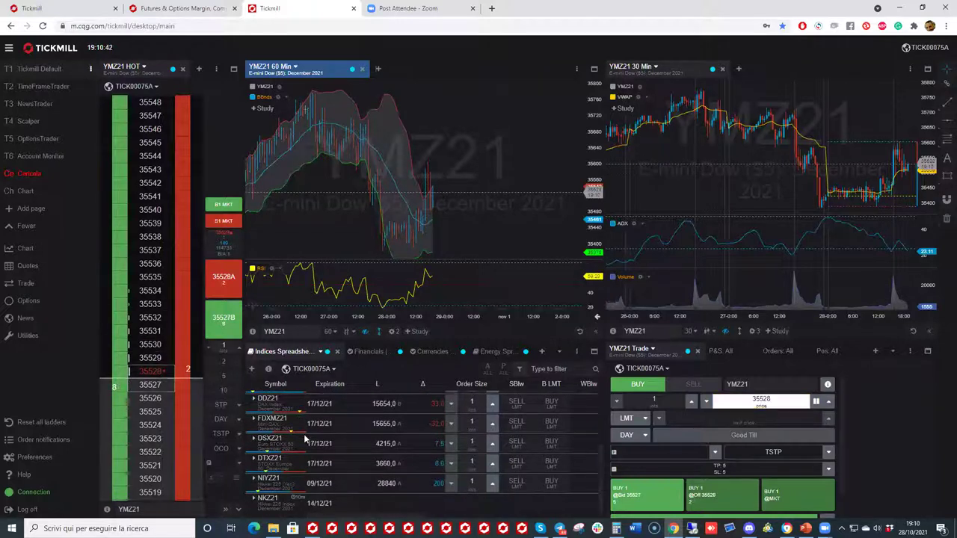
{"action": "scroll", "coordinate": [299, 426], "scroll_direction": "up", "scroll_amount": 5}
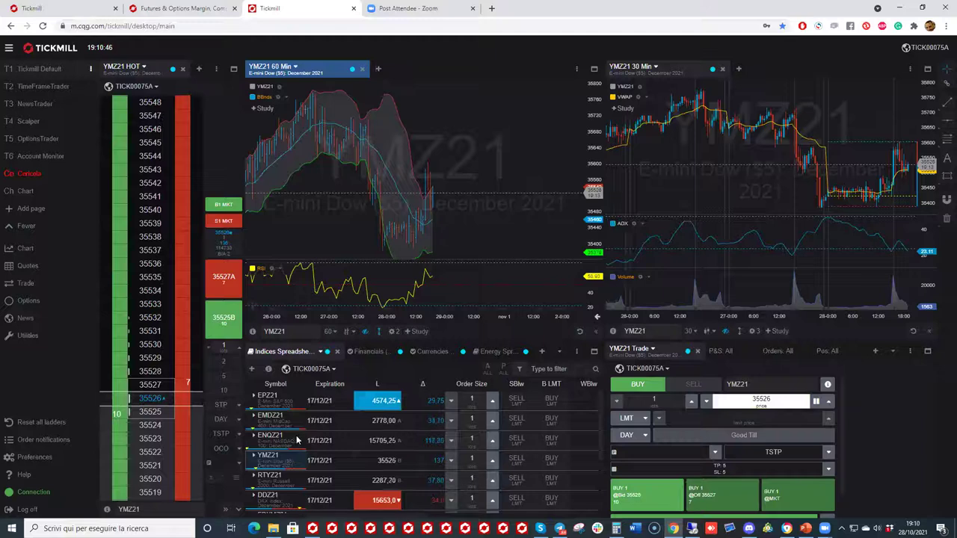
{"action": "scroll", "coordinate": [298, 445], "scroll_direction": "down", "scroll_amount": 3}
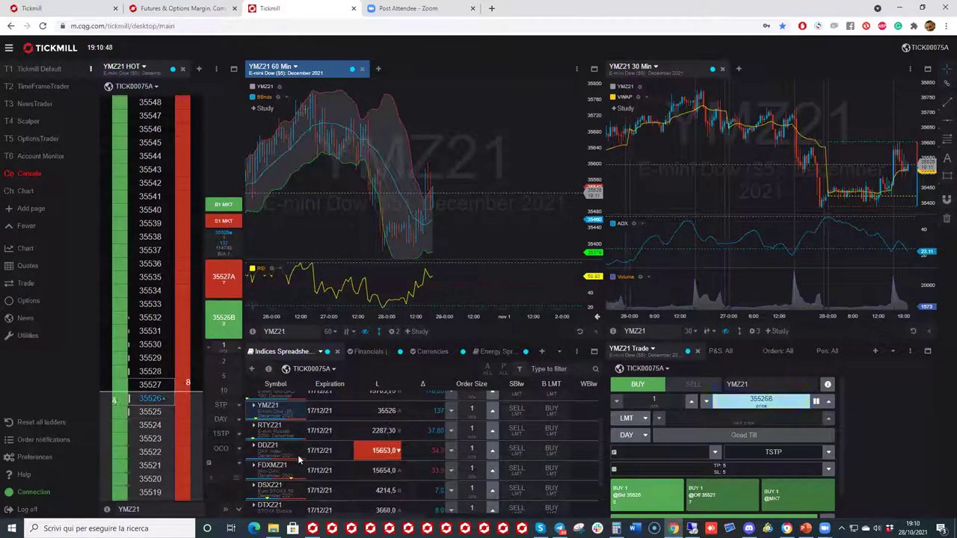
{"action": "left_click", "coordinate": [284, 432]}
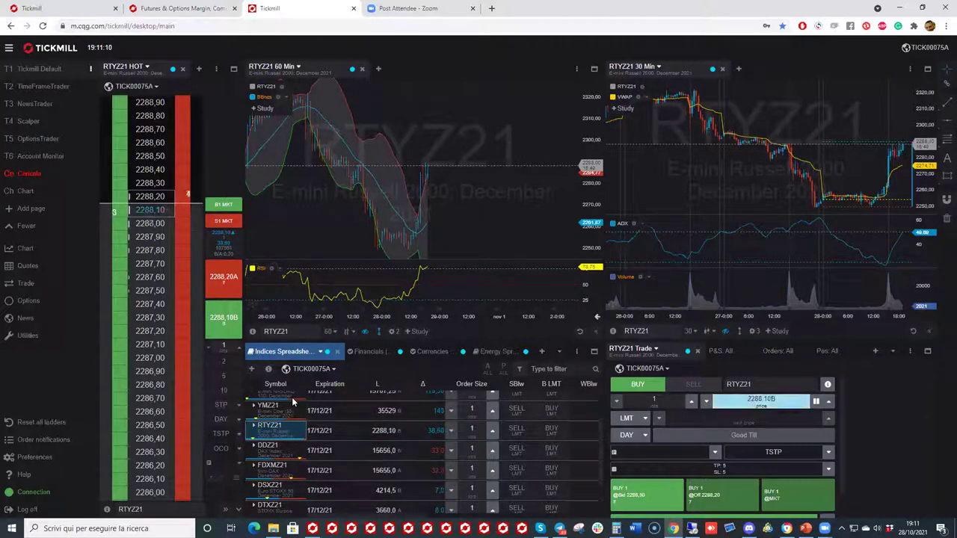
{"action": "left_click", "coordinate": [283, 464]}
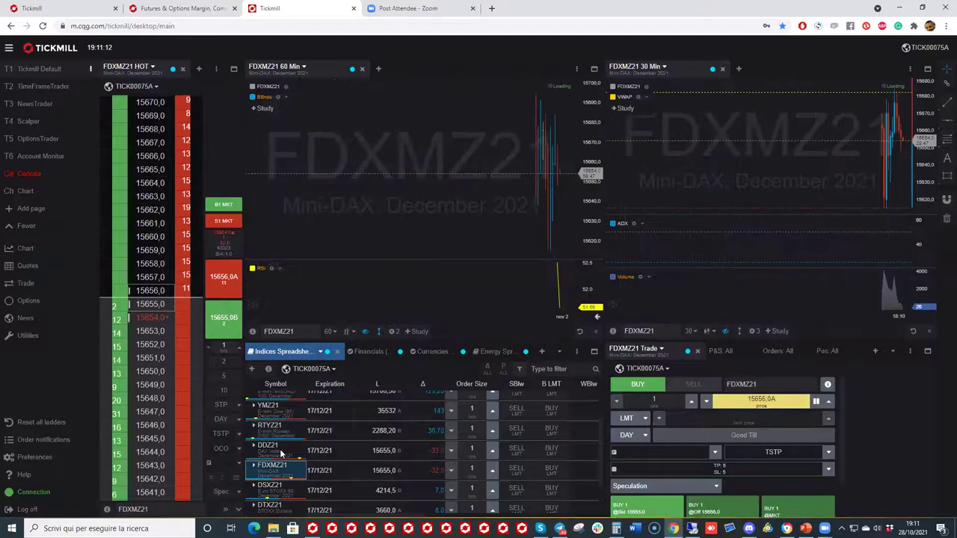
Load DSXZ21 from the Indices quote list into the linked charts and price ladder, and return to the start of the list
{"action": "scroll", "coordinate": [284, 466], "scroll_direction": "down", "scroll_amount": 1}
{"action": "left_click", "coordinate": [286, 446]}
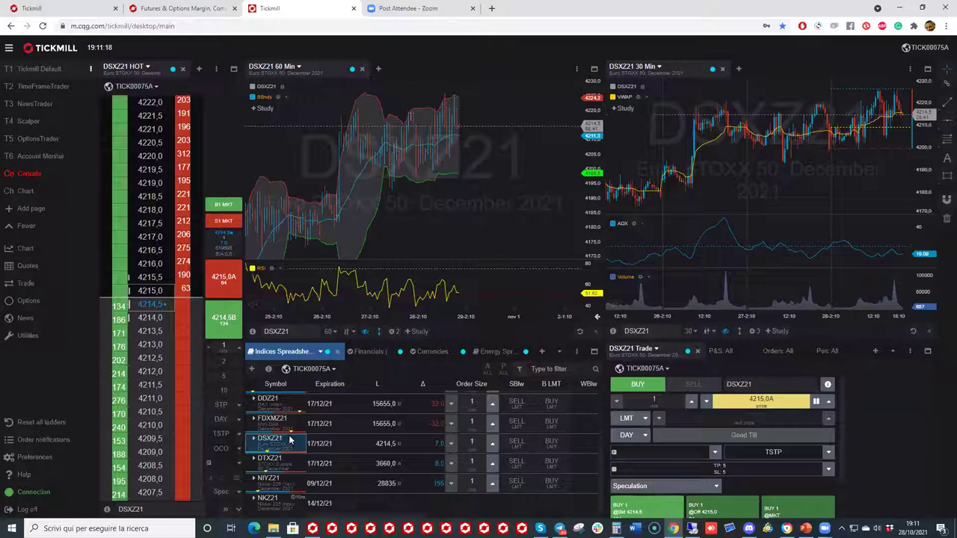
{"action": "scroll", "coordinate": [290, 445], "scroll_direction": "up", "scroll_amount": 3}
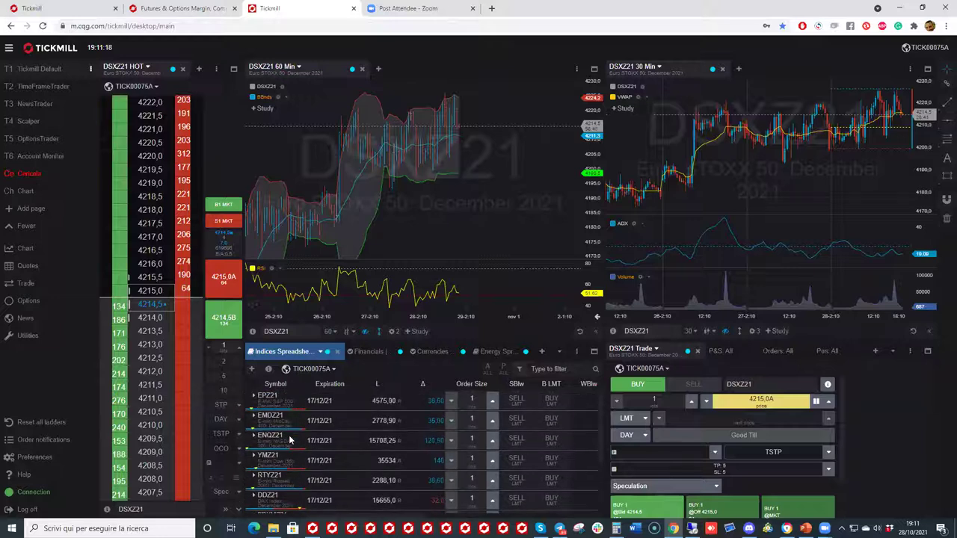
Show the Financials quote spreadsheet, look through its contracts and load EDAZ24 into the linked charts and ladder
{"action": "left_click", "coordinate": [358, 353]}
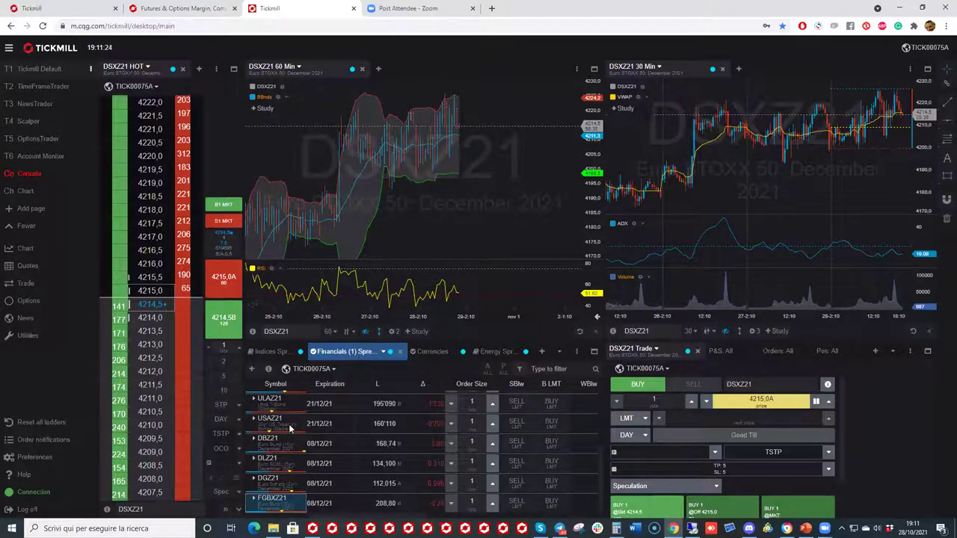
{"action": "scroll", "coordinate": [291, 425], "scroll_direction": "up", "scroll_amount": 5}
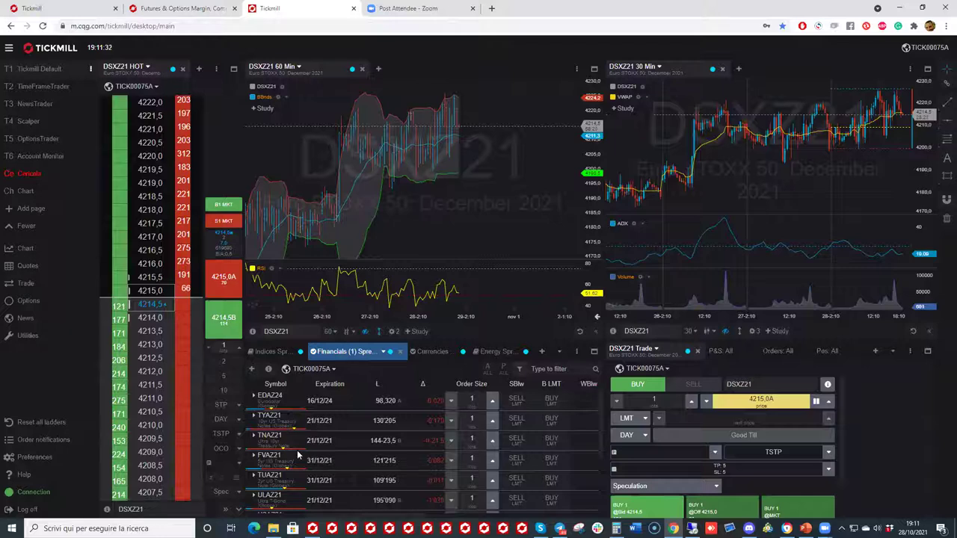
{"action": "scroll", "coordinate": [299, 432], "scroll_direction": "down", "scroll_amount": 2}
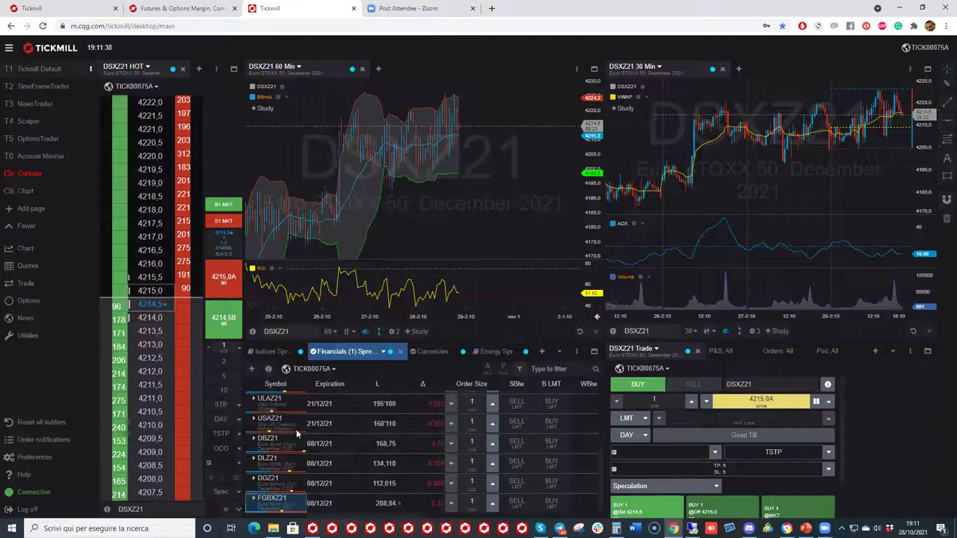
{"action": "scroll", "coordinate": [296, 453], "scroll_direction": "up", "scroll_amount": 2}
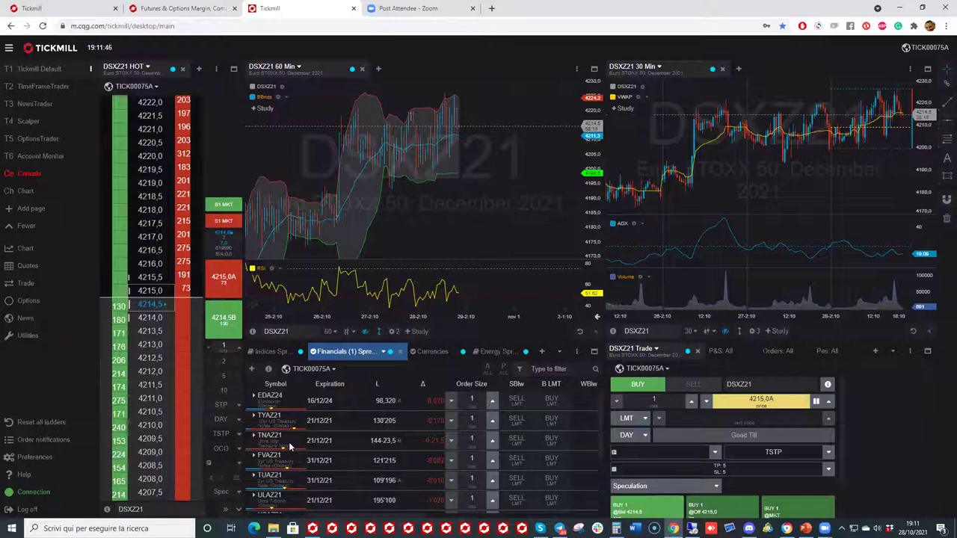
{"action": "left_click", "coordinate": [275, 405]}
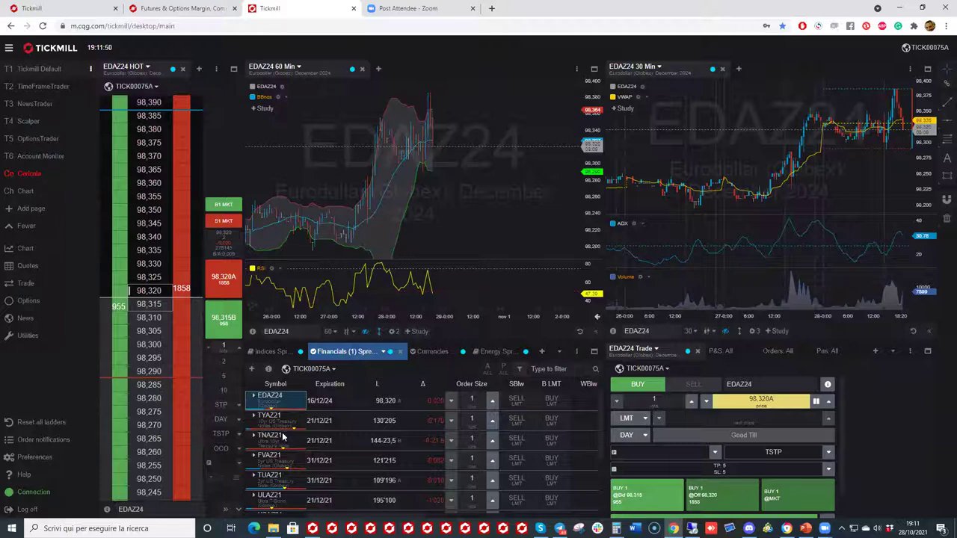
Show the Currencies quote spreadsheet and load EU6Z21 from the start of the list into the linked charts and ladder
{"action": "left_click", "coordinate": [418, 354]}
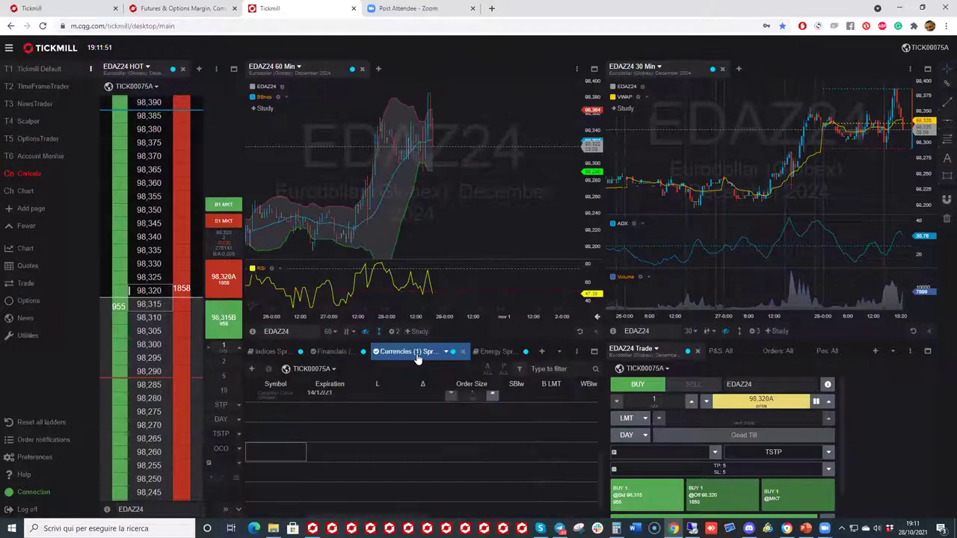
{"action": "scroll", "coordinate": [316, 458], "scroll_direction": "up", "scroll_amount": 5}
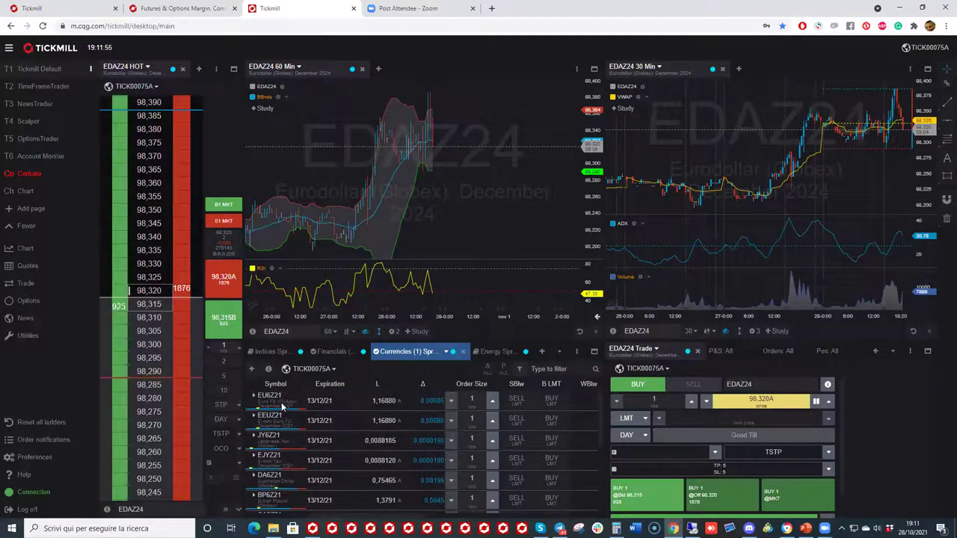
{"action": "left_click", "coordinate": [277, 408]}
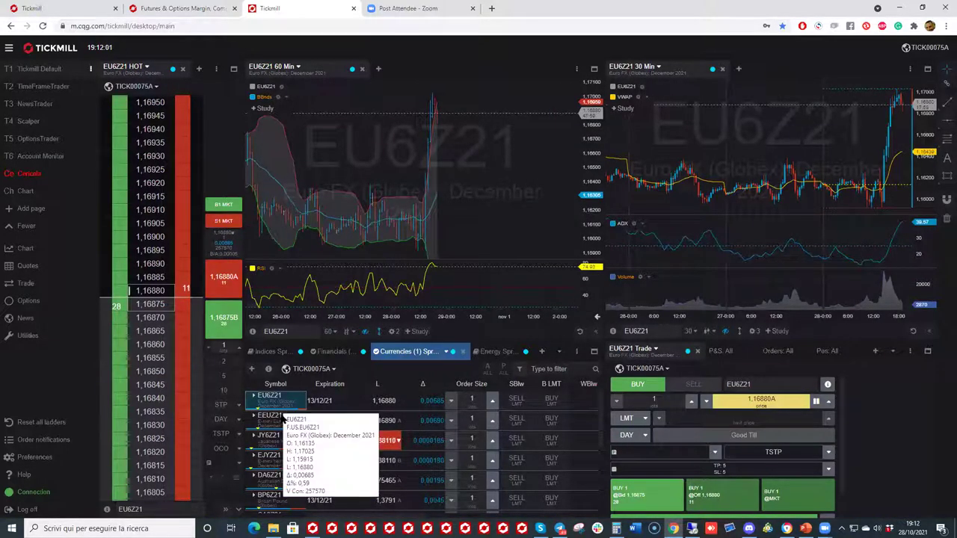
Browse the rest of the Currencies list and load M6EZ21, NE6Z21, SF6Z21 and DXEZ21 in turn into the linked widgets
{"action": "scroll", "coordinate": [284, 433], "scroll_direction": "down", "scroll_amount": 2}
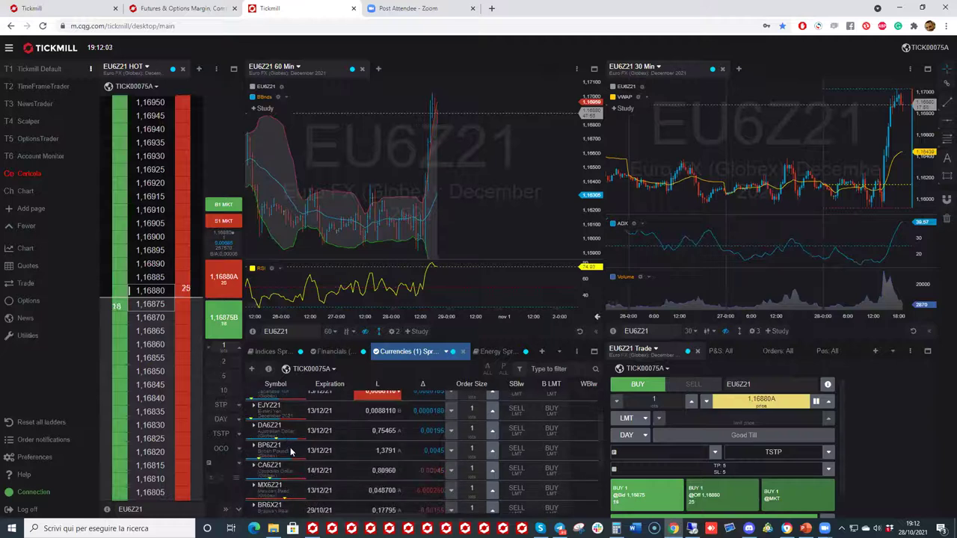
{"action": "scroll", "coordinate": [290, 448], "scroll_direction": "down", "scroll_amount": 2}
{"action": "scroll", "coordinate": [288, 444], "scroll_direction": "down", "scroll_amount": 2}
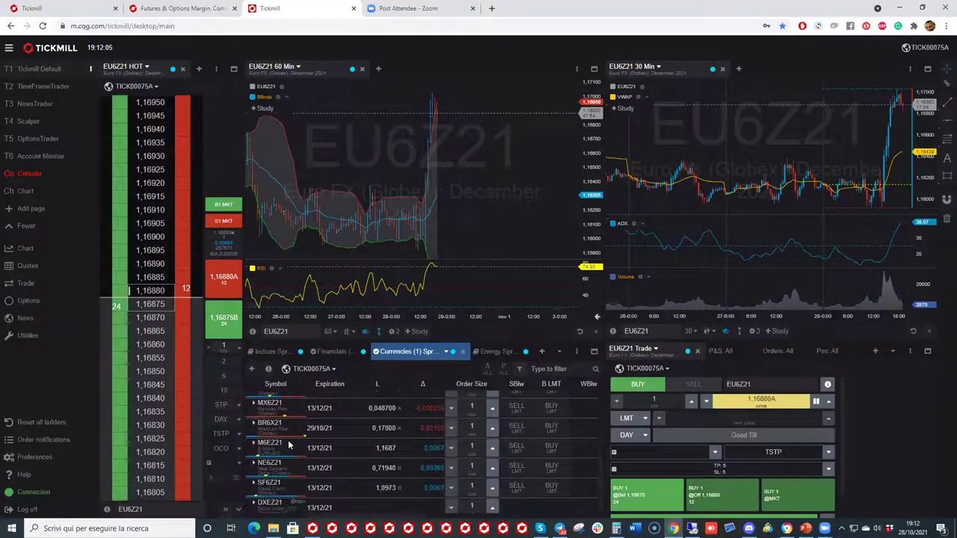
{"action": "left_click", "coordinate": [285, 445]}
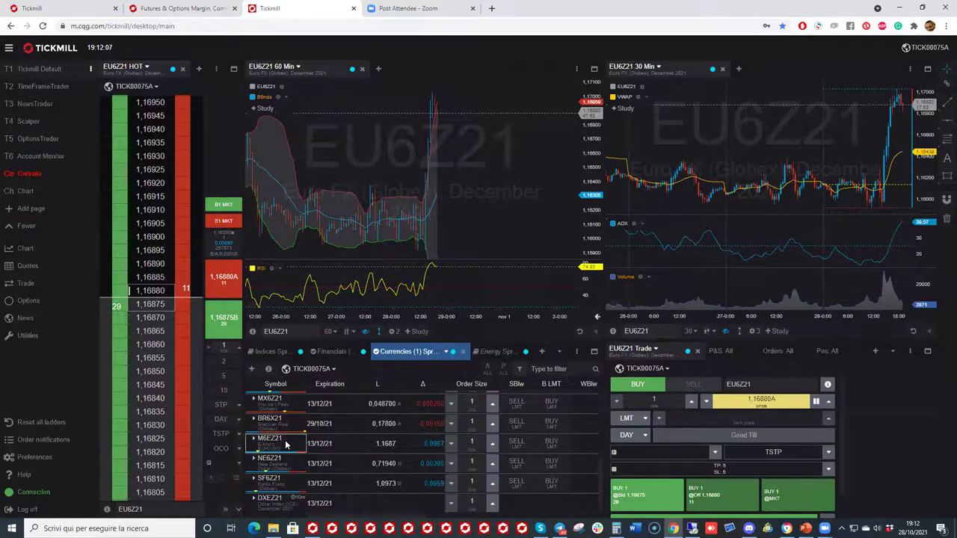
{"action": "left_click", "coordinate": [286, 469]}
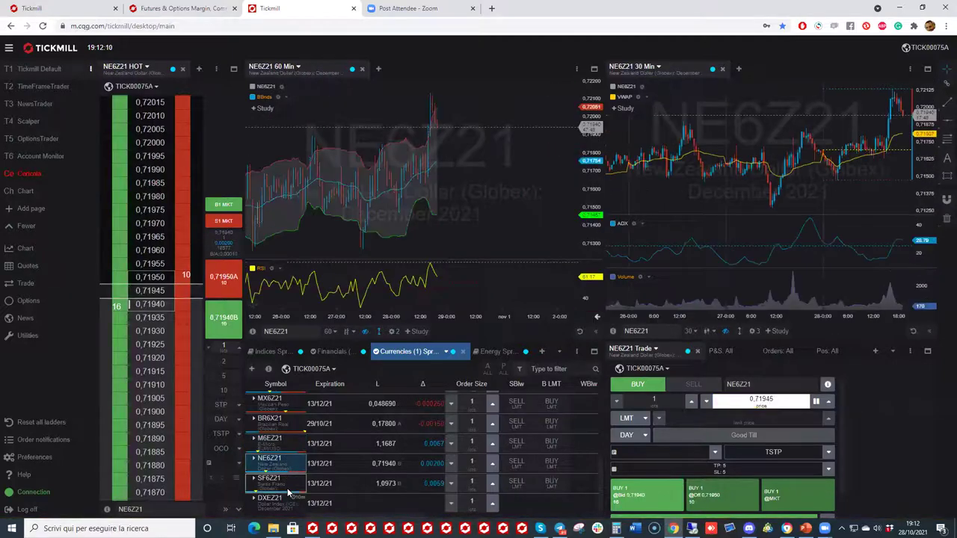
{"action": "left_click", "coordinate": [288, 487]}
{"action": "left_click", "coordinate": [290, 505]}
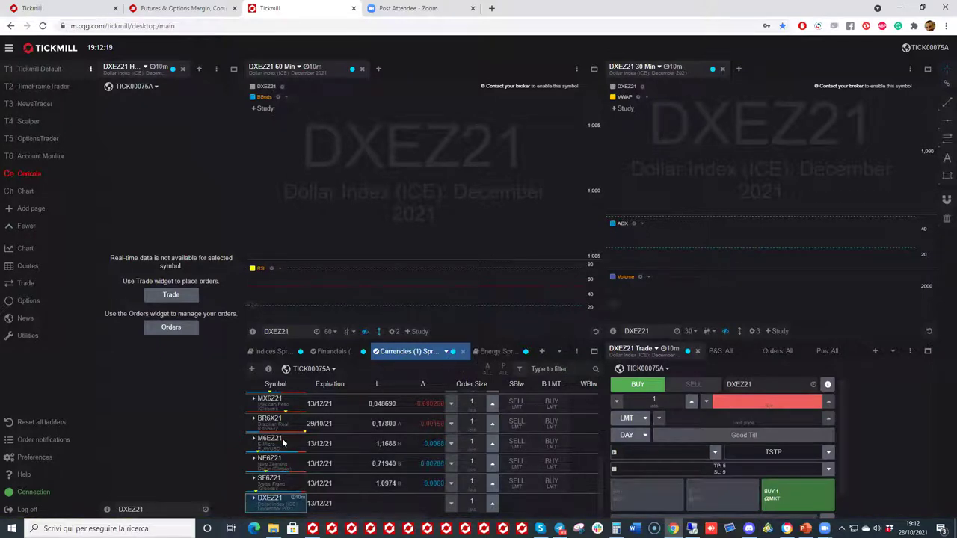
Show the Energy quote spreadsheet and close the DXEZ21 price ladder widget
{"action": "left_click", "coordinate": [490, 352]}
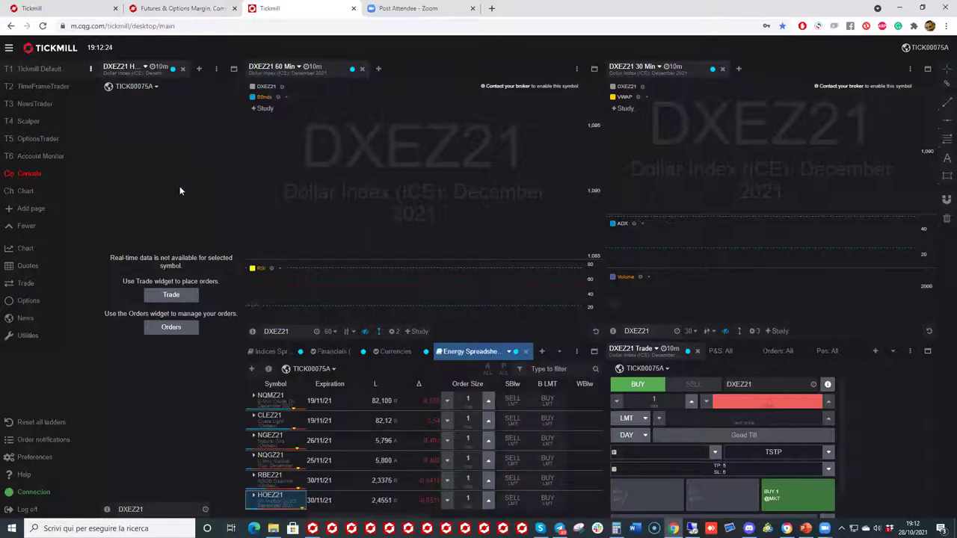
{"action": "left_click", "coordinate": [183, 69]}
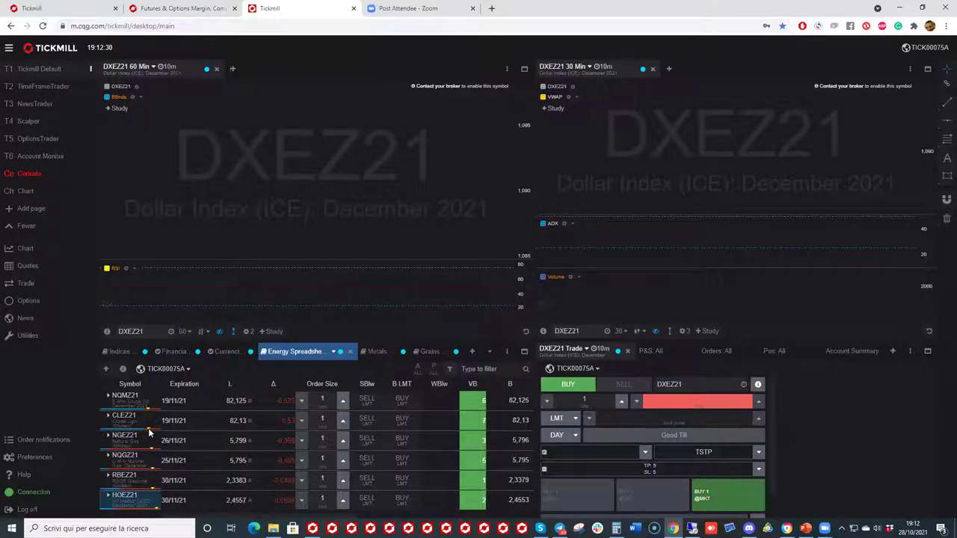
Load NQMZ21, NGEZ21 and NQGZ21 in turn from the Energy list into the linked charts and trade ticket
{"action": "left_click", "coordinate": [128, 404]}
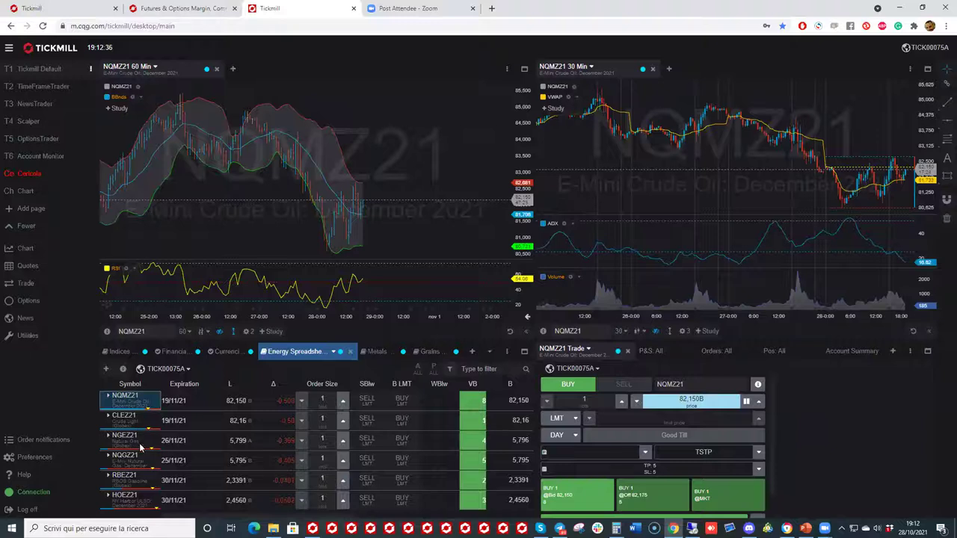
{"action": "left_click", "coordinate": [128, 447]}
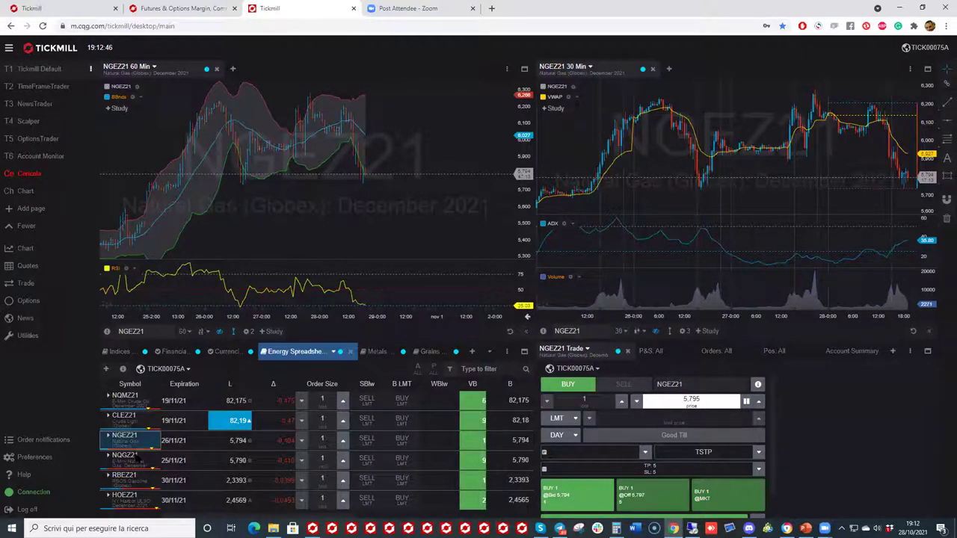
{"action": "left_click", "coordinate": [135, 462]}
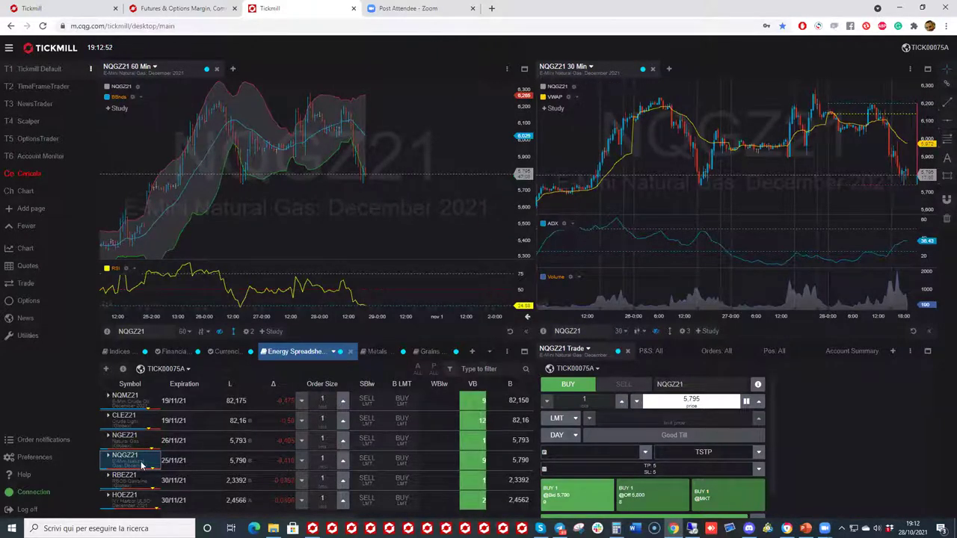
Show the Metals quote spreadsheet, load MQCZ21 into the linked charts and look through the remaining metals contracts
{"action": "left_click", "coordinate": [369, 352]}
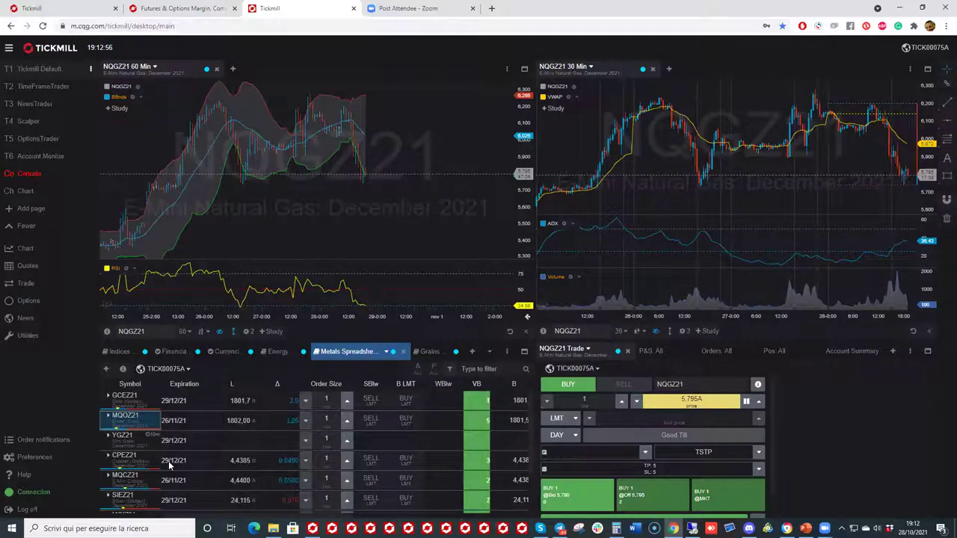
{"action": "scroll", "coordinate": [178, 465], "scroll_direction": "down", "scroll_amount": 1}
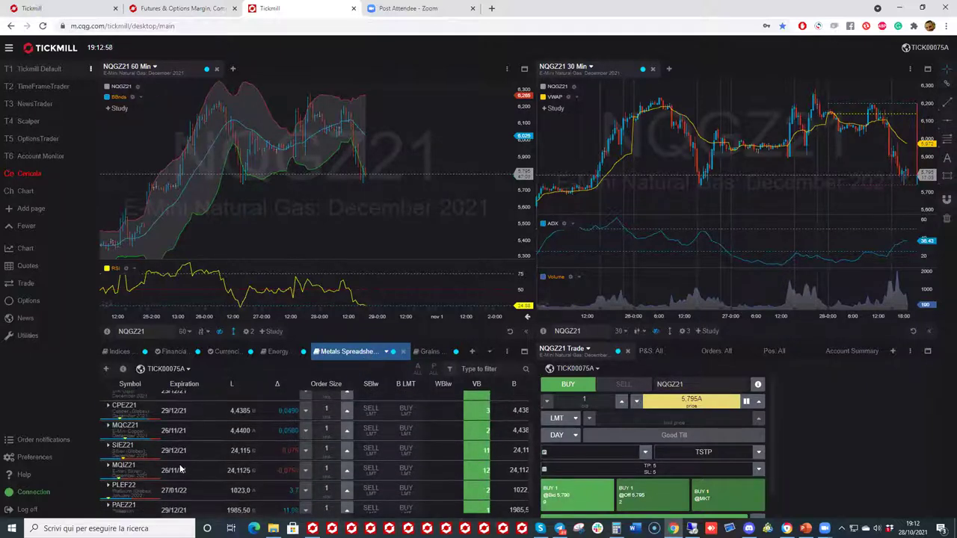
{"action": "scroll", "coordinate": [180, 468], "scroll_direction": "up", "scroll_amount": 1}
{"action": "left_click", "coordinate": [144, 482]}
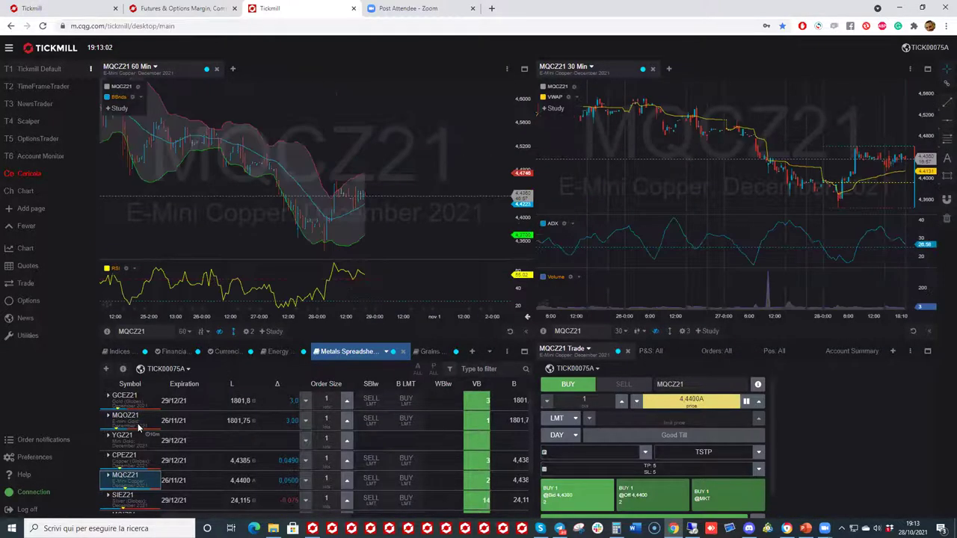
{"action": "scroll", "coordinate": [142, 475], "scroll_direction": "down", "scroll_amount": 3}
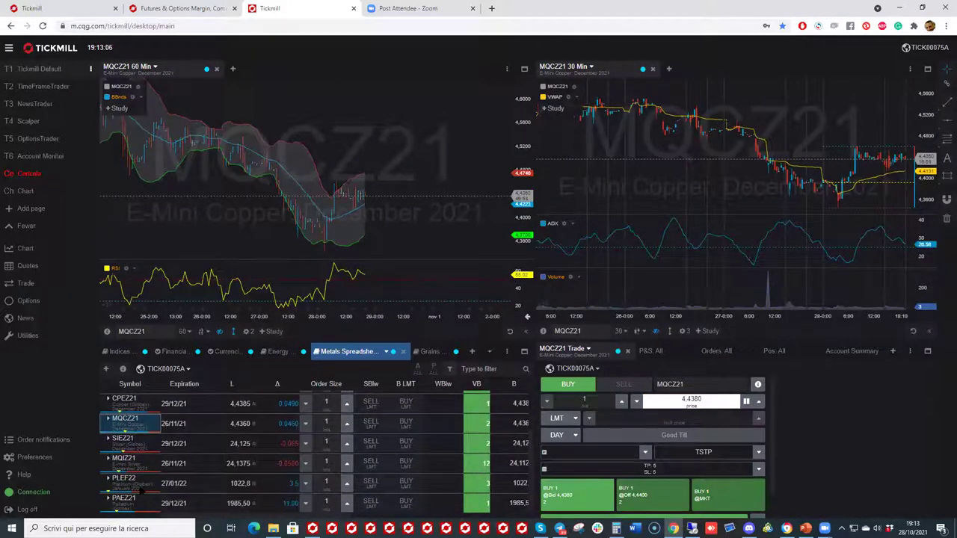
{"action": "mouse_move", "coordinate": [139, 484]}
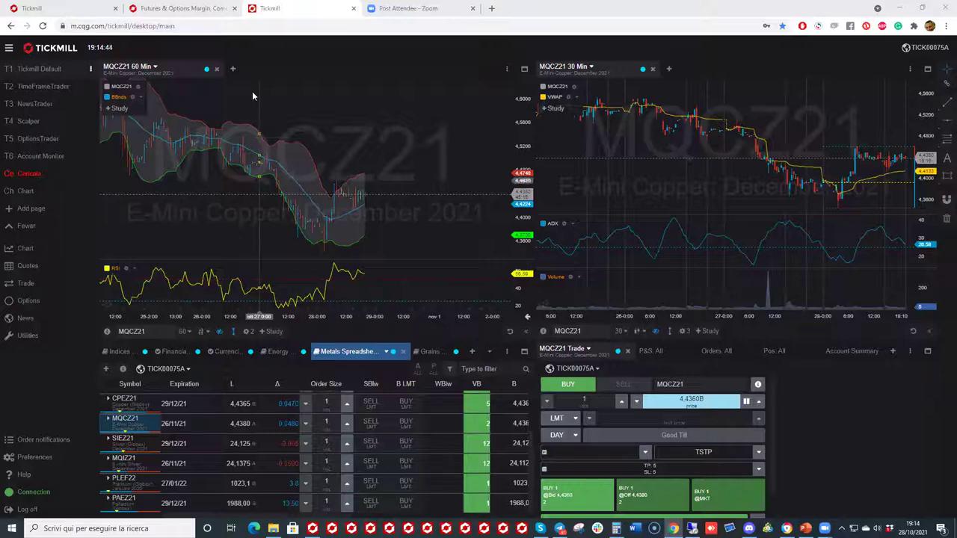
View the beginning of Tickmill's Futures & Options Pricing page and return to the CQG trading desktop
{"action": "left_click", "coordinate": [171, 8]}
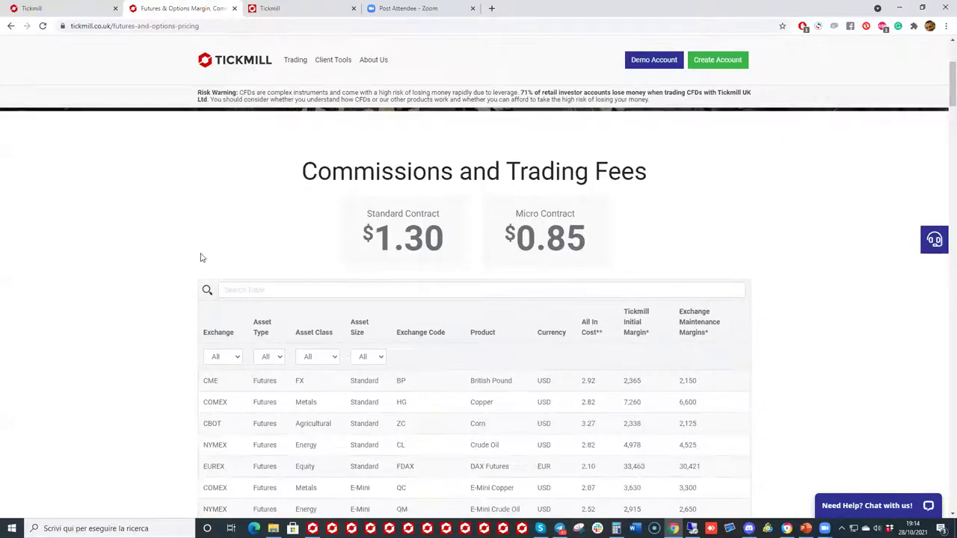
{"action": "scroll", "coordinate": [198, 215], "scroll_direction": "up", "scroll_amount": 3}
{"action": "left_click", "coordinate": [284, 8]}
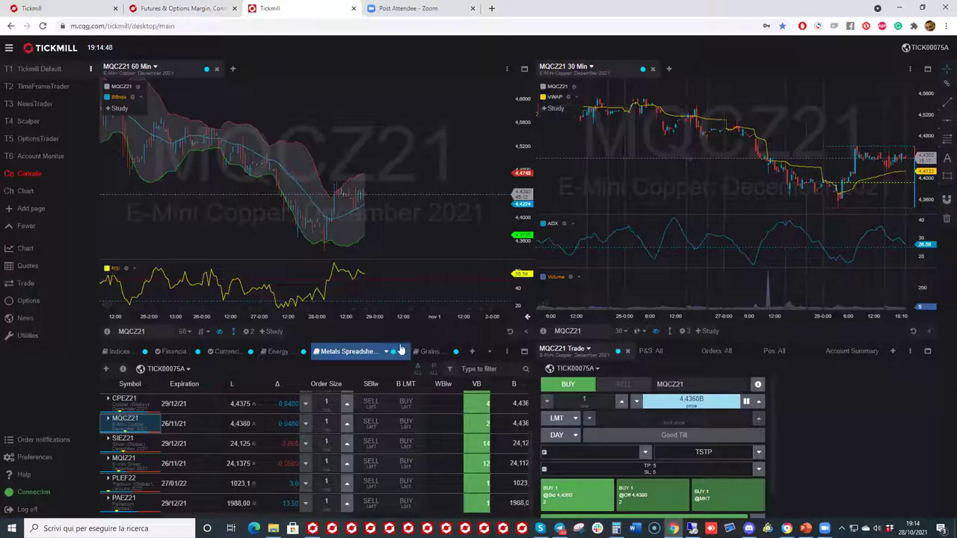
Show the Grains quote spreadsheet and look through its contracts
{"action": "left_click", "coordinate": [428, 351]}
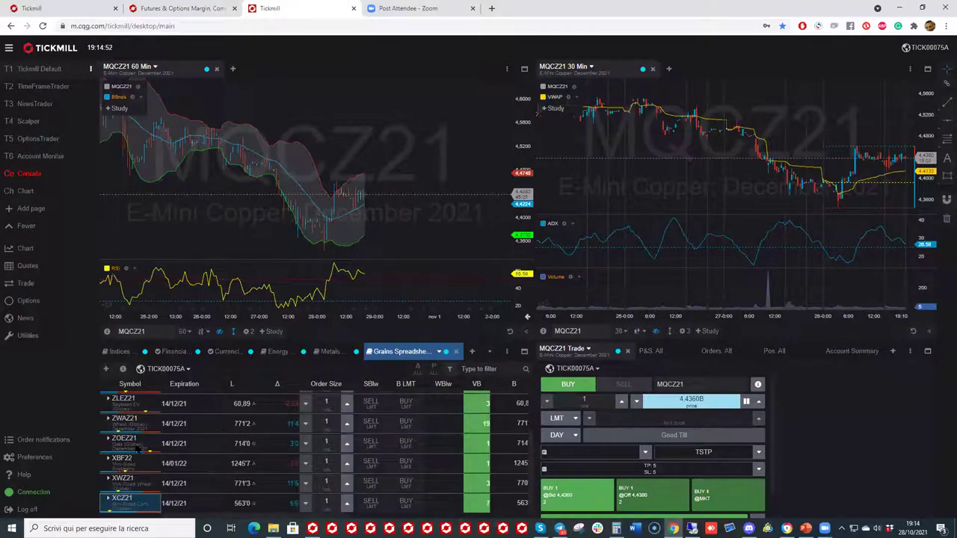
{"action": "scroll", "coordinate": [138, 444], "scroll_direction": "up", "scroll_amount": 1}
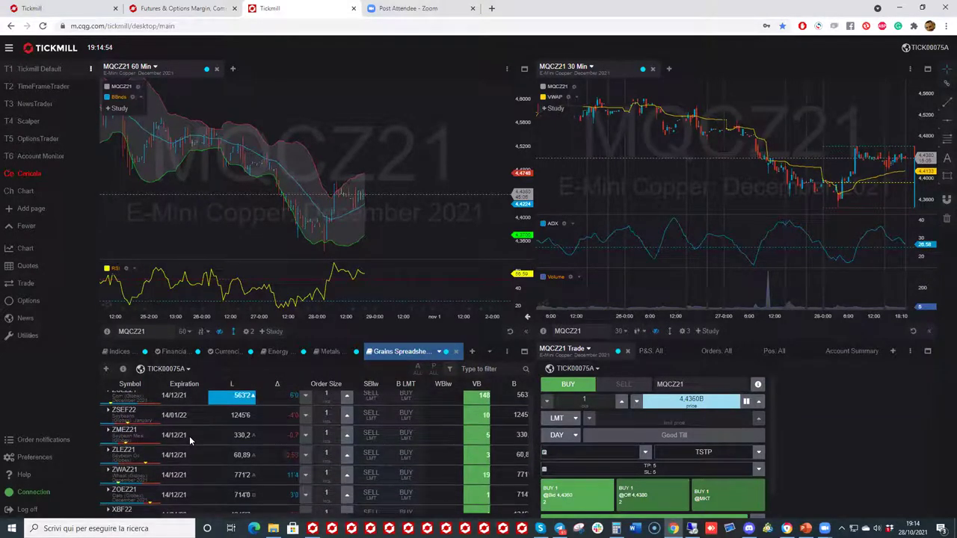
Switch to Tickmill's Futures & Options Pricing page and examine the contract commissions and the table of all-in costs and margins
{"action": "left_click", "coordinate": [191, 7]}
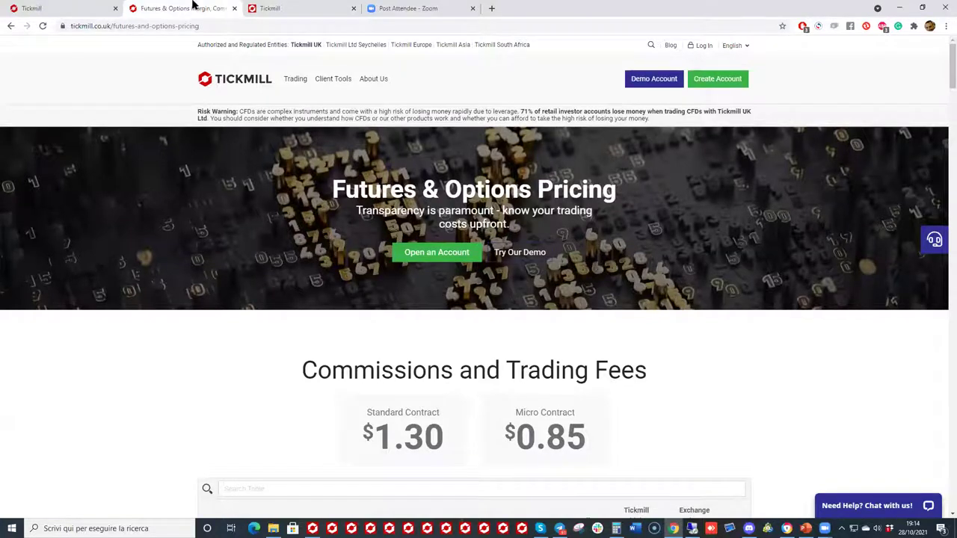
{"action": "scroll", "coordinate": [252, 179], "scroll_direction": "down", "scroll_amount": 10}
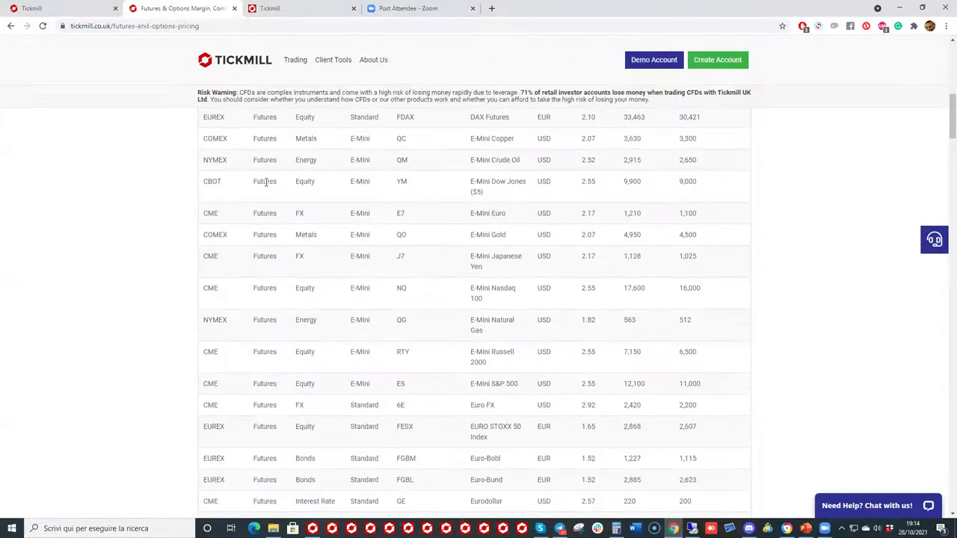
{"action": "scroll", "coordinate": [265, 182], "scroll_direction": "up", "scroll_amount": 5}
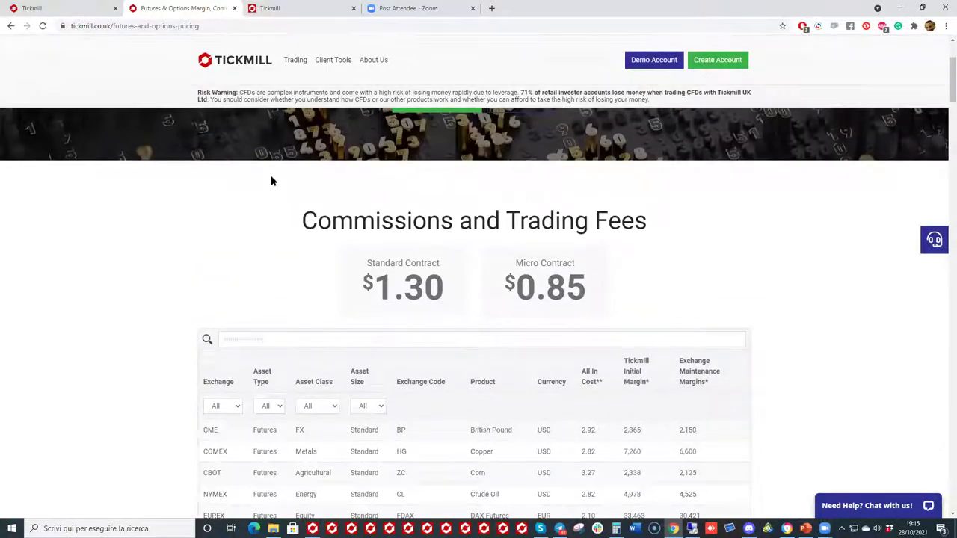
{"action": "scroll", "coordinate": [272, 180], "scroll_direction": "up", "scroll_amount": 2}
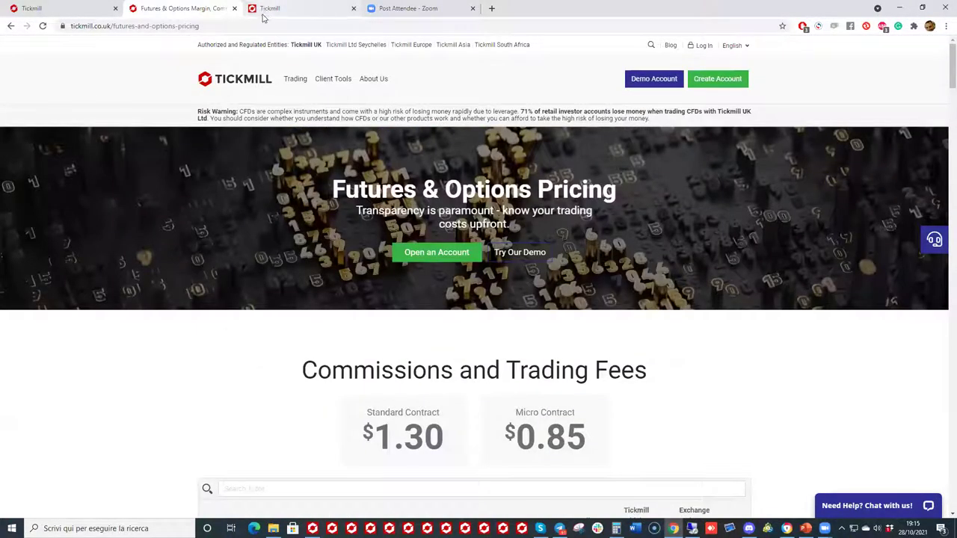
{"action": "scroll", "coordinate": [303, 390], "scroll_direction": "down", "scroll_amount": 1}
{"action": "scroll", "coordinate": [303, 390], "scroll_direction": "down", "scroll_amount": 5}
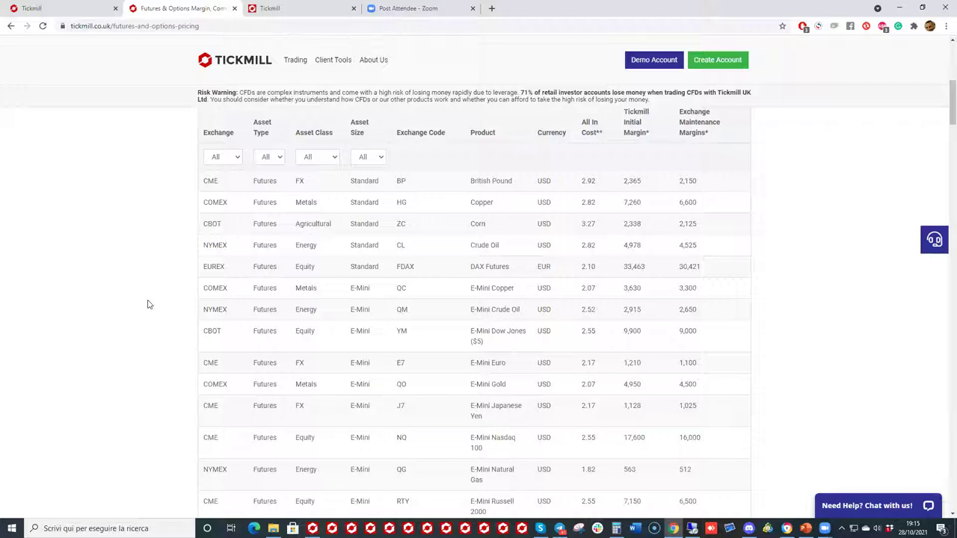
{"action": "scroll", "coordinate": [154, 297], "scroll_direction": "up", "scroll_amount": 3}
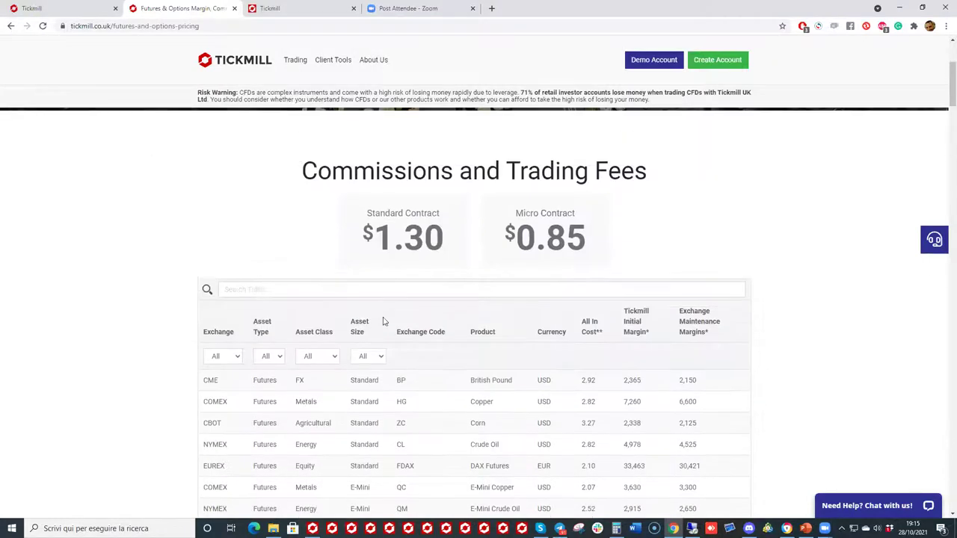
Examine the British Pound row's exchange maintenance margin, Tickmill initial margin and all-in cost in the Commissions and Trading Fees table
{"action": "scroll", "coordinate": [346, 295], "scroll_direction": "up", "scroll_amount": 2}
{"action": "scroll", "coordinate": [421, 309], "scroll_direction": "down", "scroll_amount": 2}
{"action": "scroll", "coordinate": [589, 232], "scroll_direction": "down", "scroll_amount": 1}
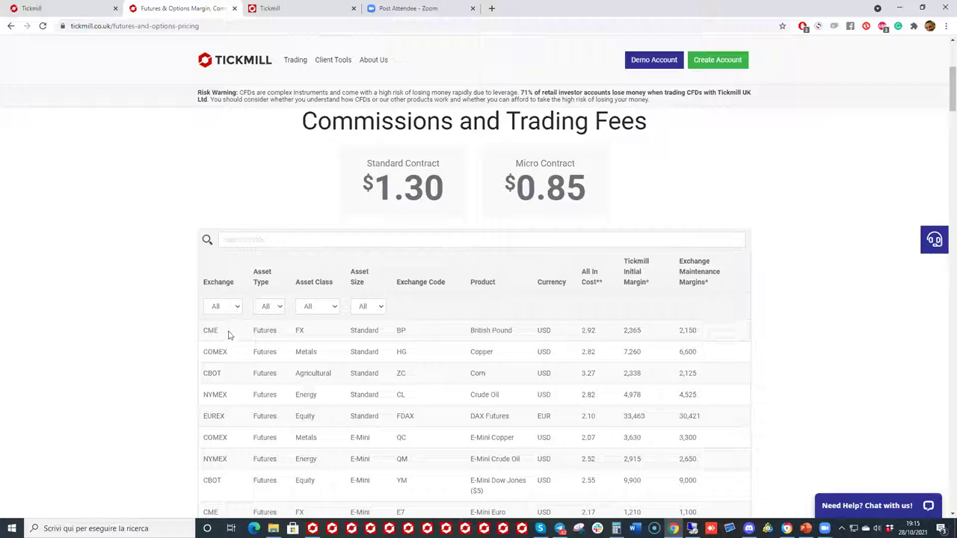
{"action": "scroll", "coordinate": [396, 329], "scroll_direction": "down", "scroll_amount": 1}
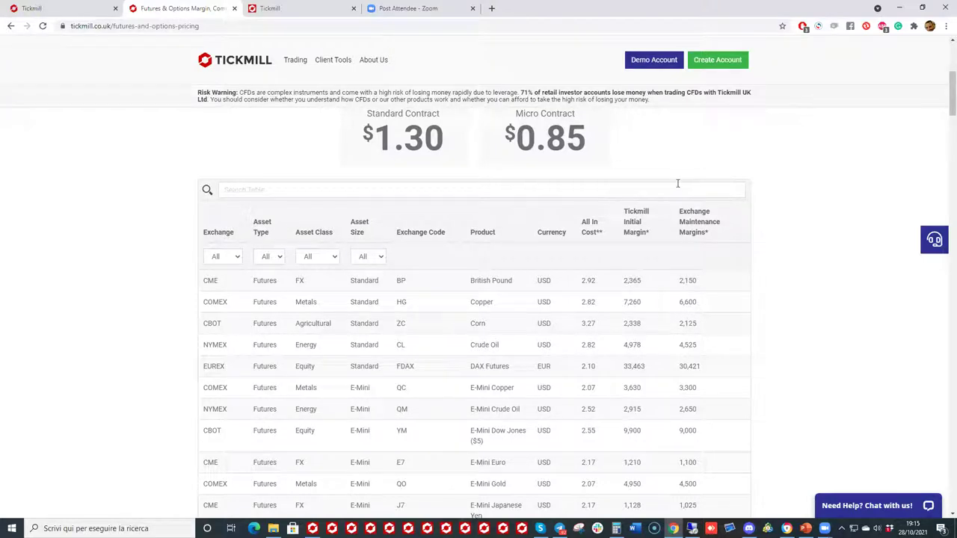
{"action": "left_click_drag", "start_coordinate": [673, 281], "coordinate": [695, 279]}
{"action": "left_click", "coordinate": [654, 279]}
{"action": "double_click", "coordinate": [628, 280]}
{"action": "left_click", "coordinate": [625, 282]}
{"action": "left_click_drag", "start_coordinate": [581, 281], "coordinate": [596, 278]}
{"action": "left_click", "coordinate": [588, 296]}
Look through the remaining contracts in the Commissions and Trading Fees table and return to the beginning of the page
{"action": "scroll", "coordinate": [598, 293], "scroll_direction": "down", "scroll_amount": 1}
{"action": "scroll", "coordinate": [598, 294], "scroll_direction": "down", "scroll_amount": 15}
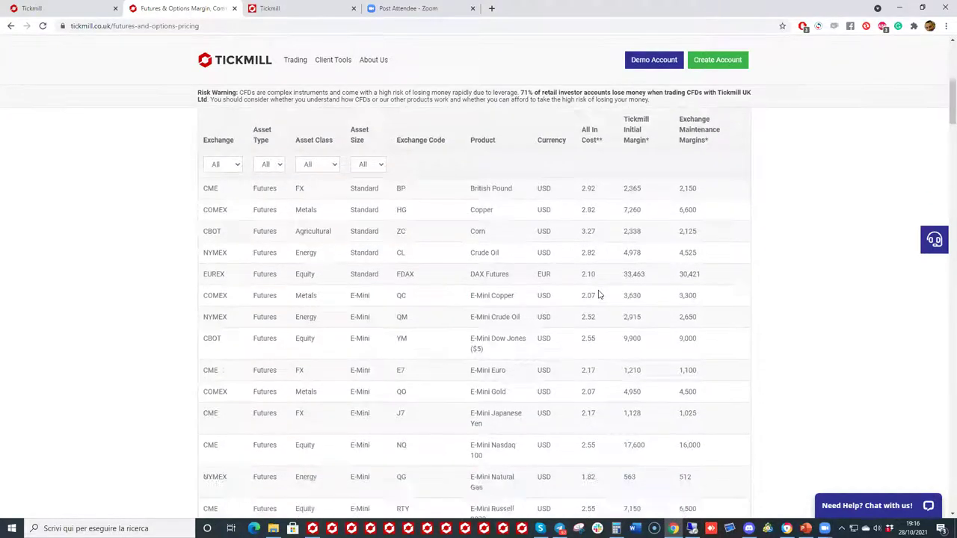
{"action": "scroll", "coordinate": [591, 236], "scroll_direction": "down", "scroll_amount": 4}
{"action": "scroll", "coordinate": [590, 243], "scroll_direction": "up", "scroll_amount": 12}
{"action": "scroll", "coordinate": [590, 248], "scroll_direction": "up", "scroll_amount": 8}
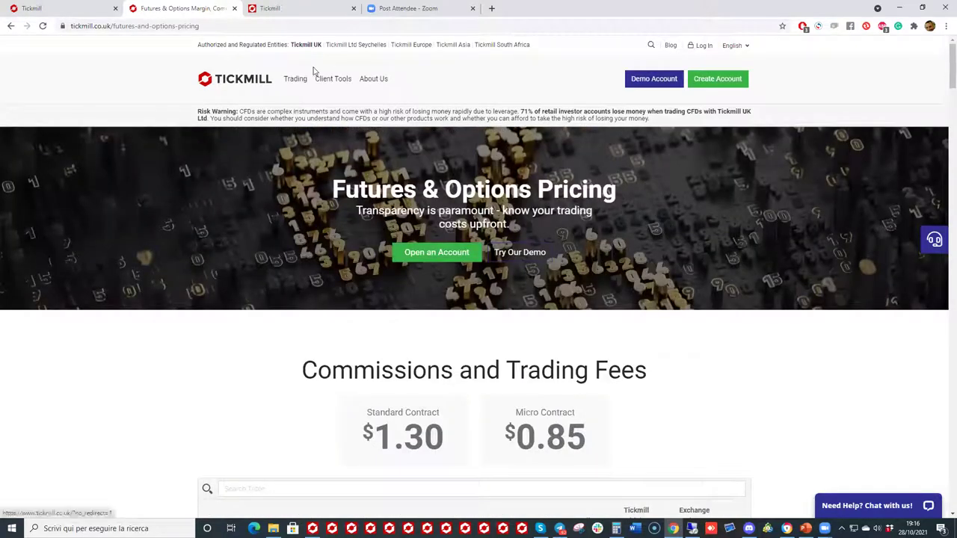
Find the Contract Specifications table, examine its contract sizes, tick values and trading hours, and view the available asset type filters
{"action": "mouse_move", "coordinate": [306, 88]}
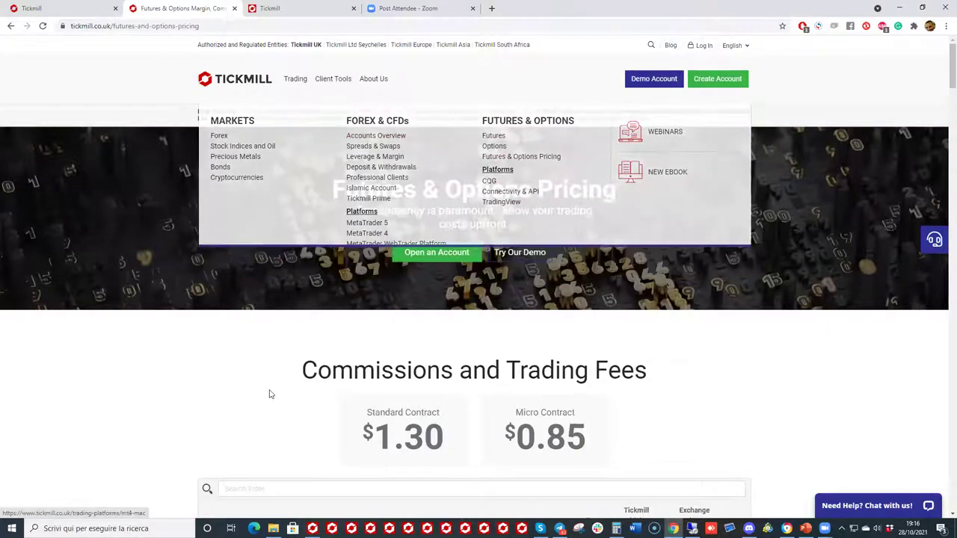
{"action": "scroll", "coordinate": [265, 387], "scroll_direction": "down", "scroll_amount": 4}
{"action": "scroll", "coordinate": [265, 387], "scroll_direction": "down", "scroll_amount": 18}
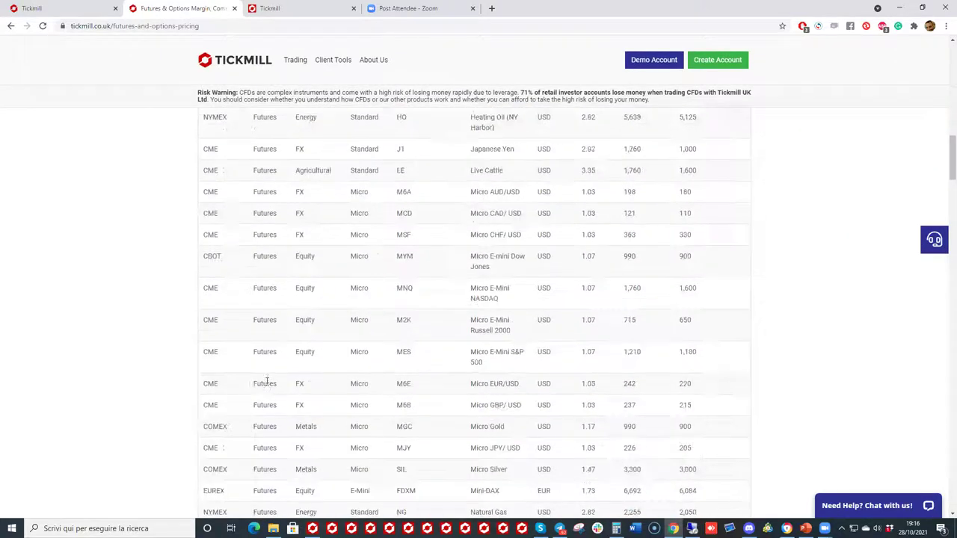
{"action": "scroll", "coordinate": [268, 378], "scroll_direction": "down", "scroll_amount": 3}
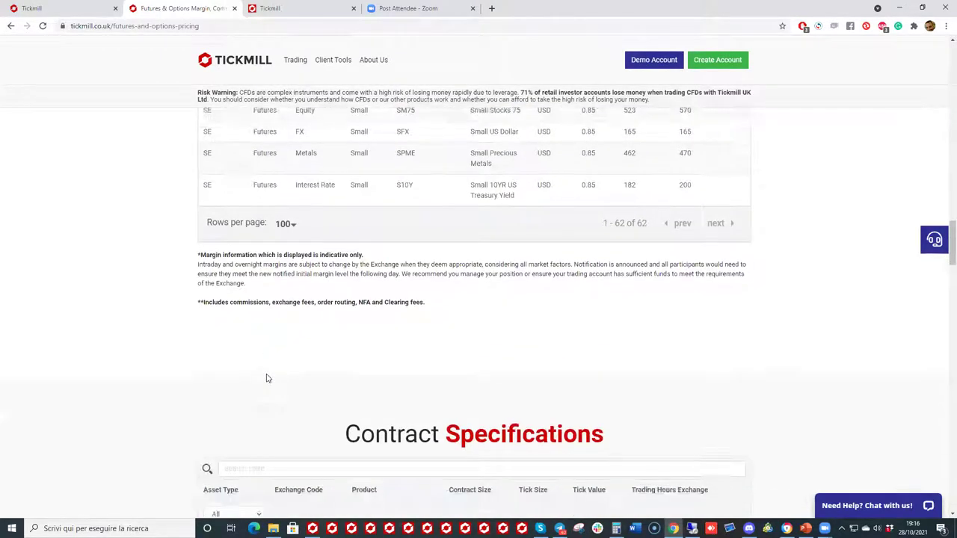
{"action": "scroll", "coordinate": [298, 297], "scroll_direction": "down", "scroll_amount": 1}
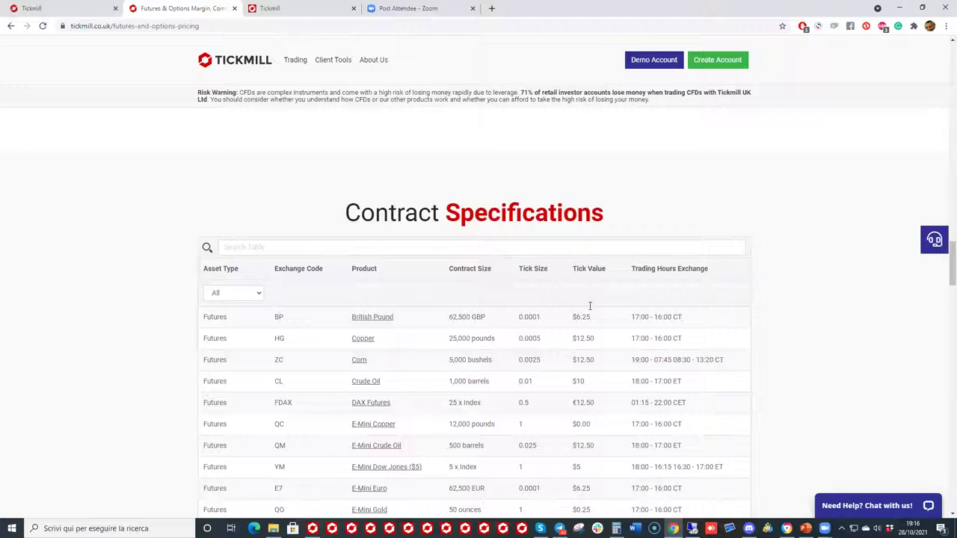
{"action": "scroll", "coordinate": [613, 286], "scroll_direction": "down", "scroll_amount": 2}
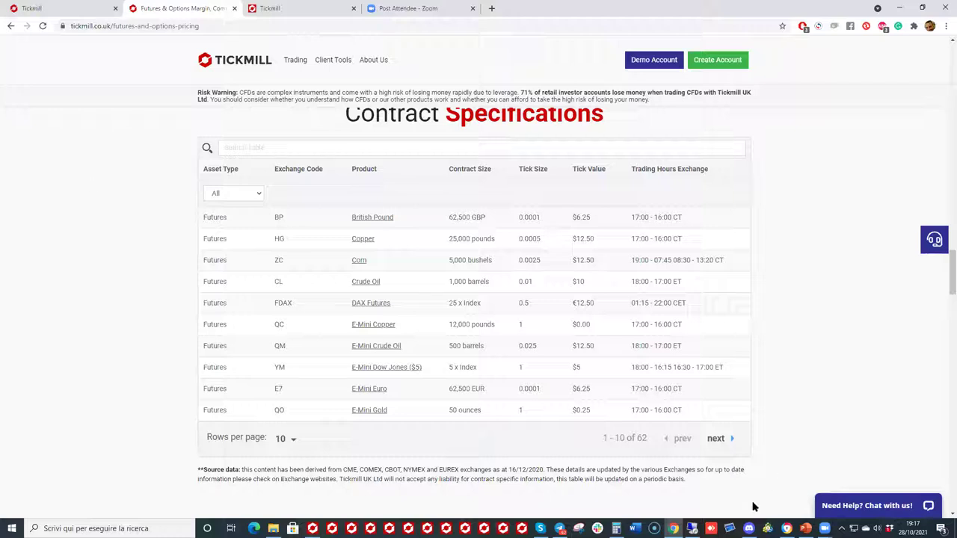
{"action": "left_click", "coordinate": [250, 199]}
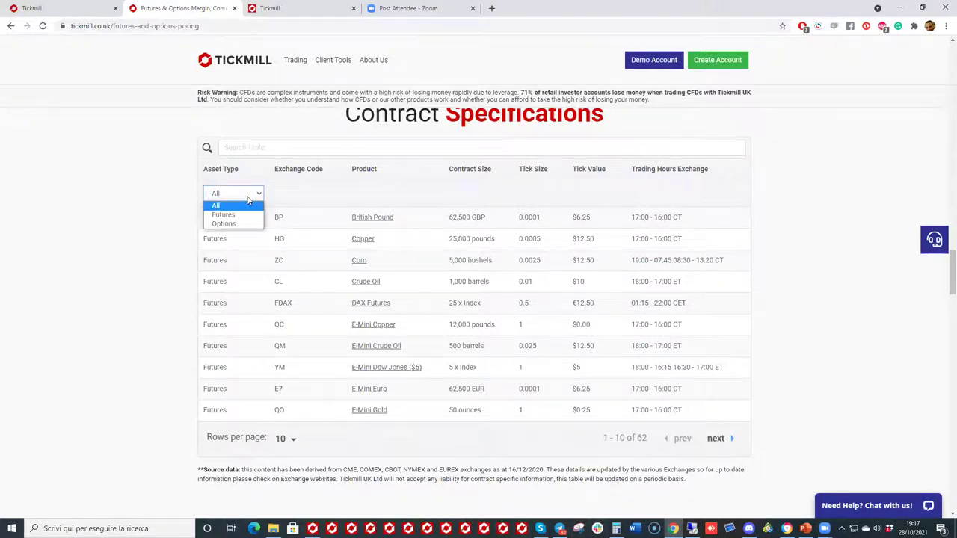
Filter the Commissions and Trading Fees table by the Micro asset size after viewing the exchange, asset type and asset class filters
{"action": "scroll", "coordinate": [262, 213], "scroll_direction": "up", "scroll_amount": 15}
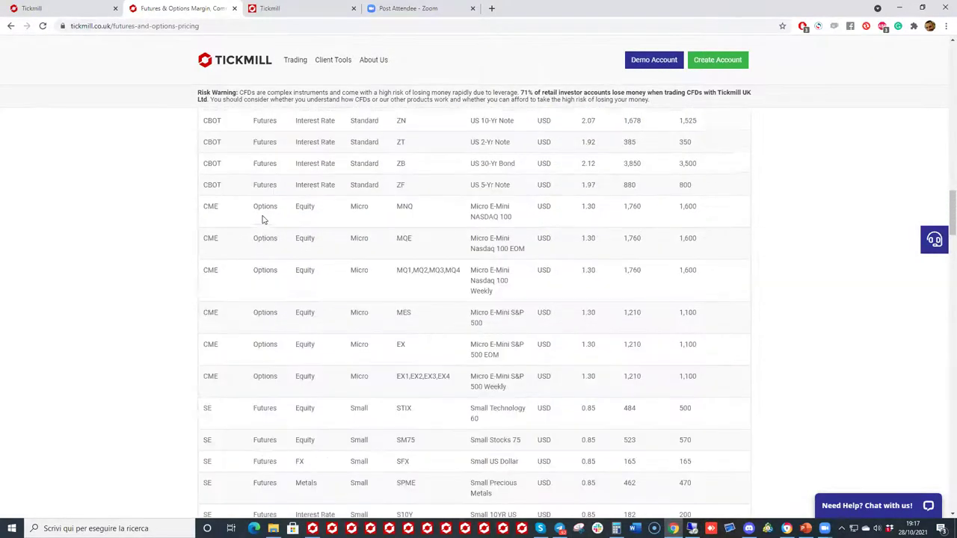
{"action": "scroll", "coordinate": [261, 217], "scroll_direction": "up", "scroll_amount": 15}
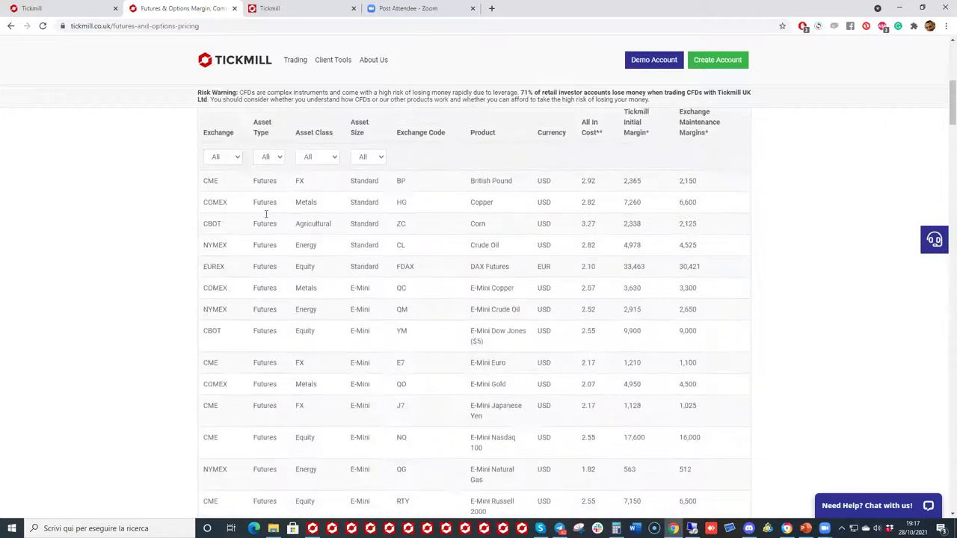
{"action": "left_click", "coordinate": [236, 360]}
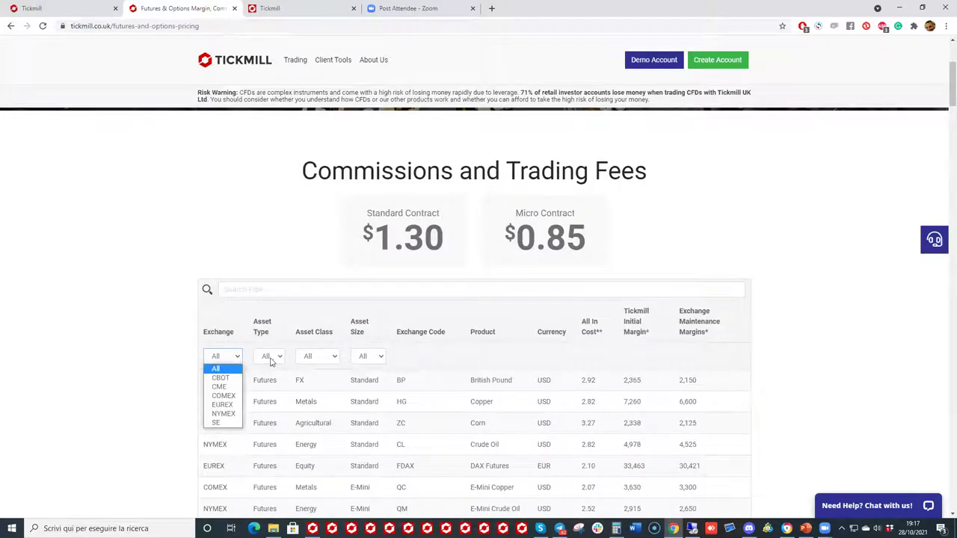
{"action": "left_click", "coordinate": [271, 360]}
{"action": "left_click", "coordinate": [307, 360]}
{"action": "left_click", "coordinate": [364, 358]}
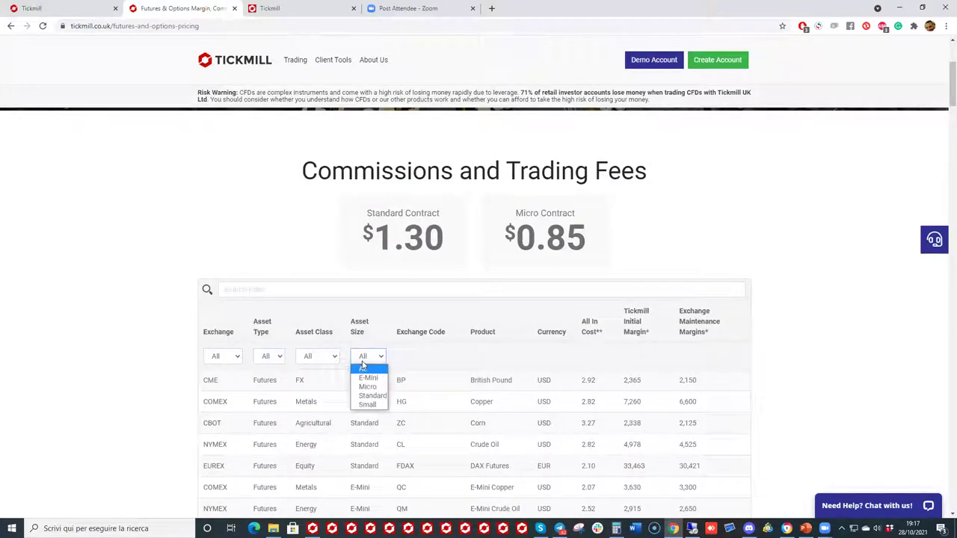
{"action": "left_click", "coordinate": [367, 387]}
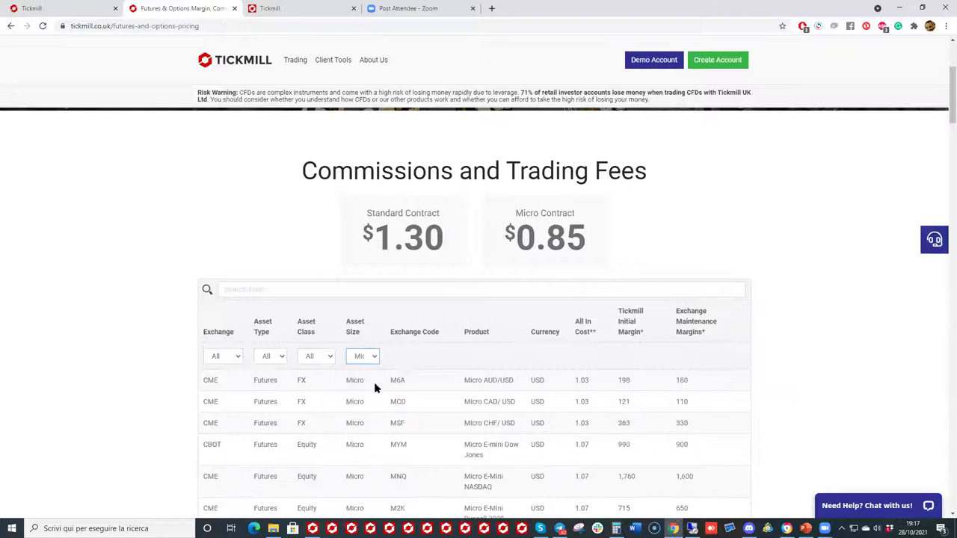
Examine the micro contracts' costs and margins, highlighting the all-in cost of the Micro E-Mini NASDAQ futures
{"action": "scroll", "coordinate": [393, 333], "scroll_direction": "down", "scroll_amount": 1}
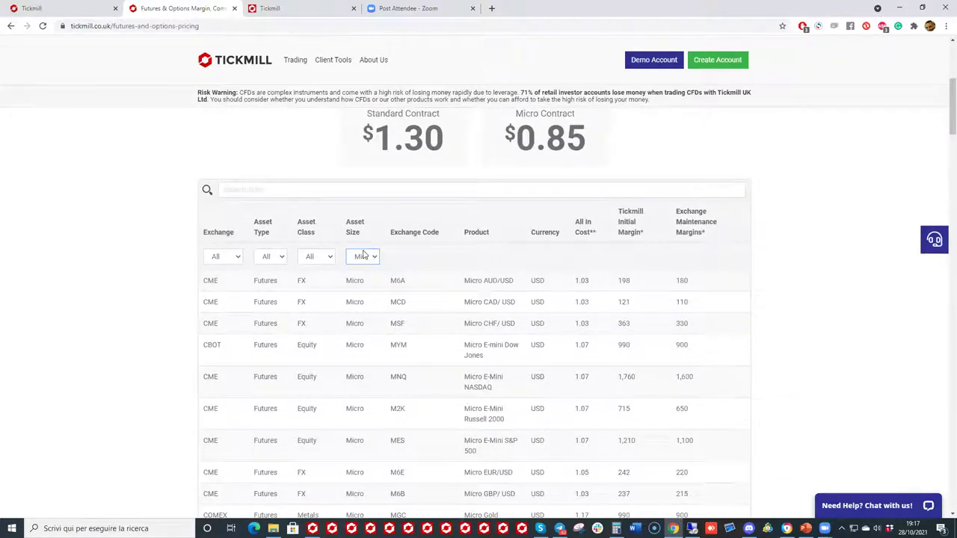
{"action": "scroll", "coordinate": [421, 294], "scroll_direction": "down", "scroll_amount": 1}
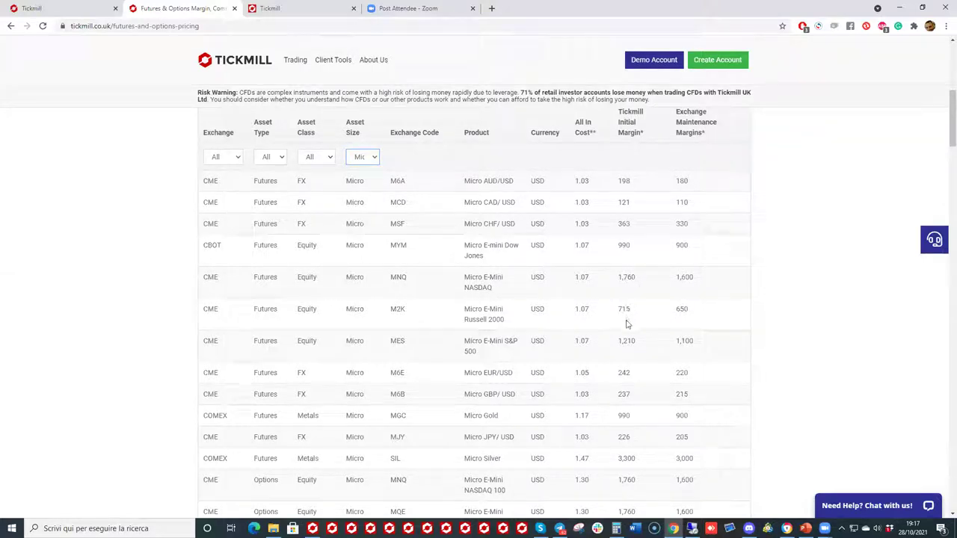
{"action": "left_click_drag", "start_coordinate": [574, 275], "coordinate": [614, 275]}
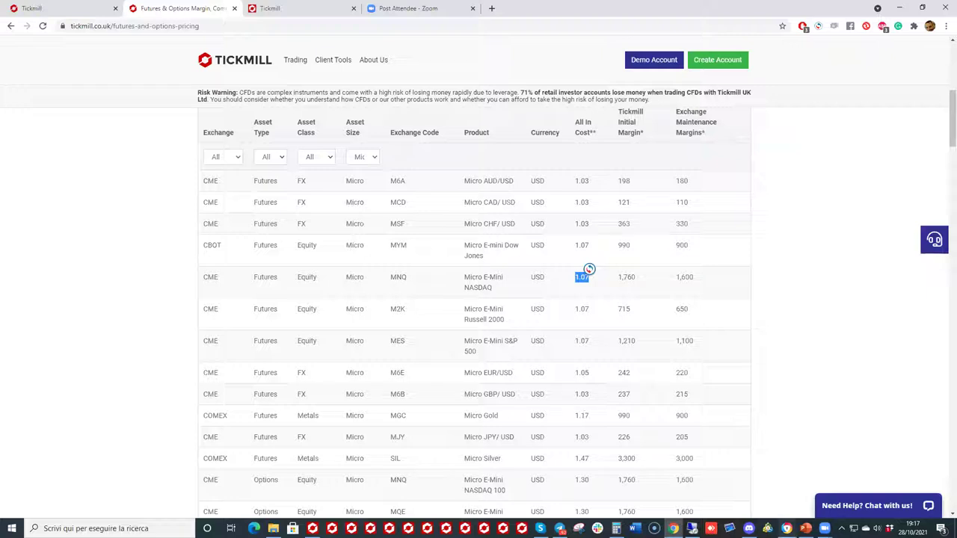
Switch back to the CQG trading desktop and show the TimeFrameTrader page
{"action": "mouse_move", "coordinate": [805, 528]}
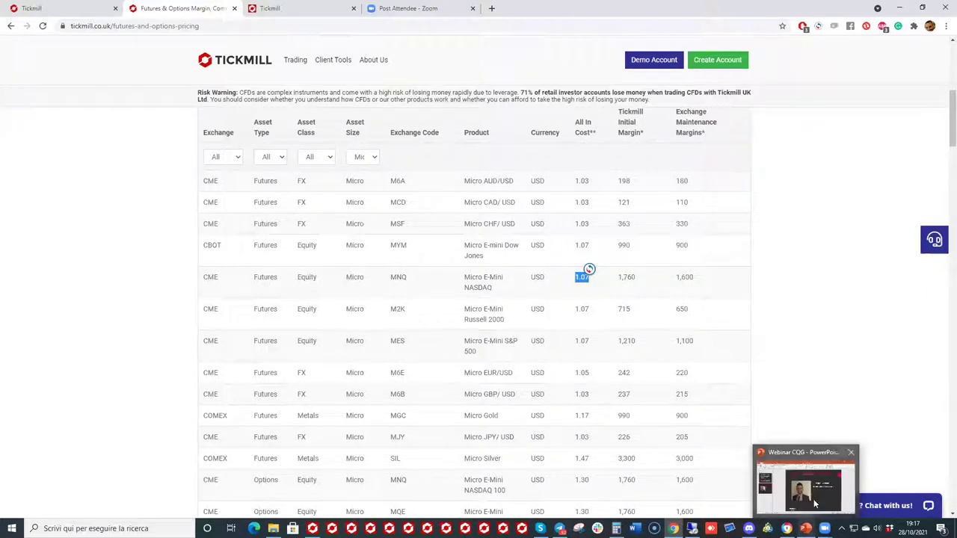
{"action": "left_click", "coordinate": [267, 7]}
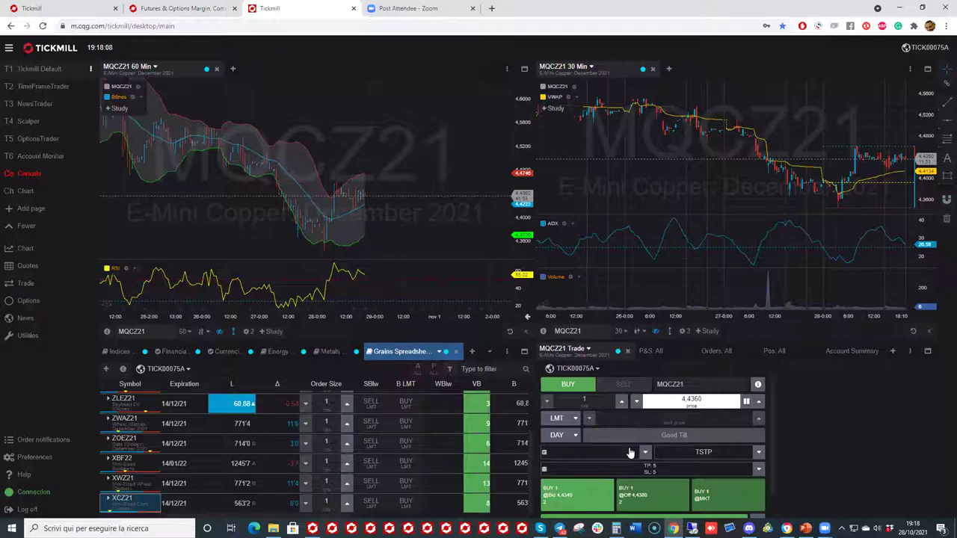
{"action": "left_click", "coordinate": [63, 88]}
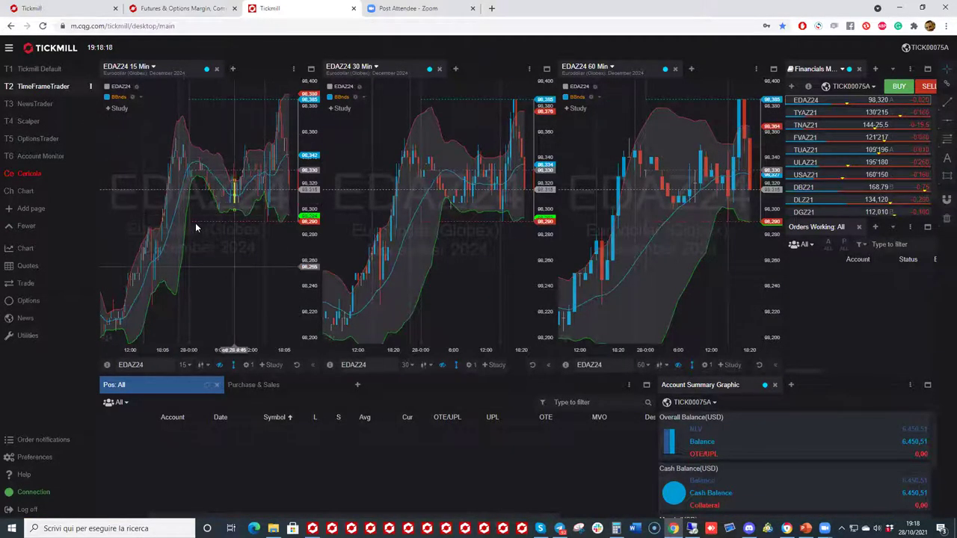
{"action": "left_click", "coordinate": [81, 104]}
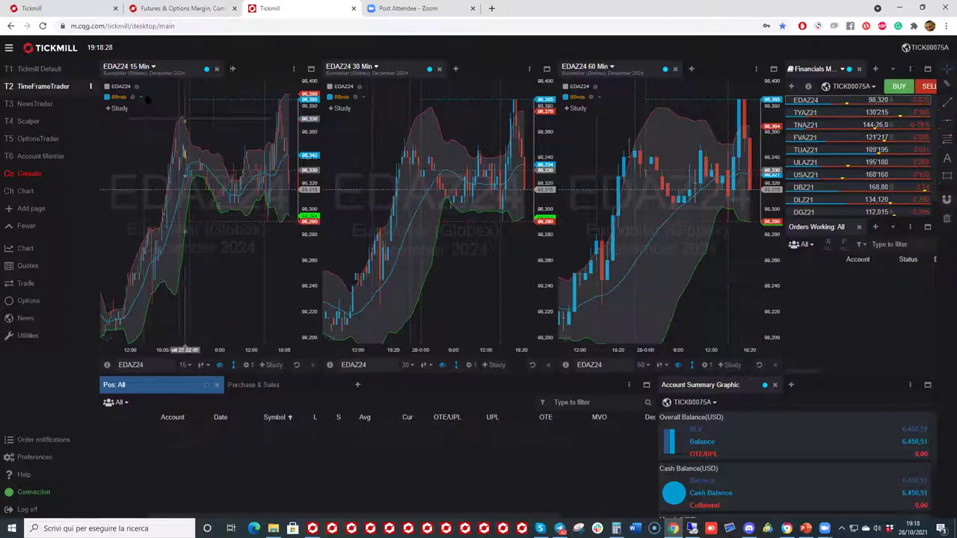
Add the Volume and Volume & OI studies to the EDAZ24 15-minute chart
{"action": "left_click", "coordinate": [120, 109]}
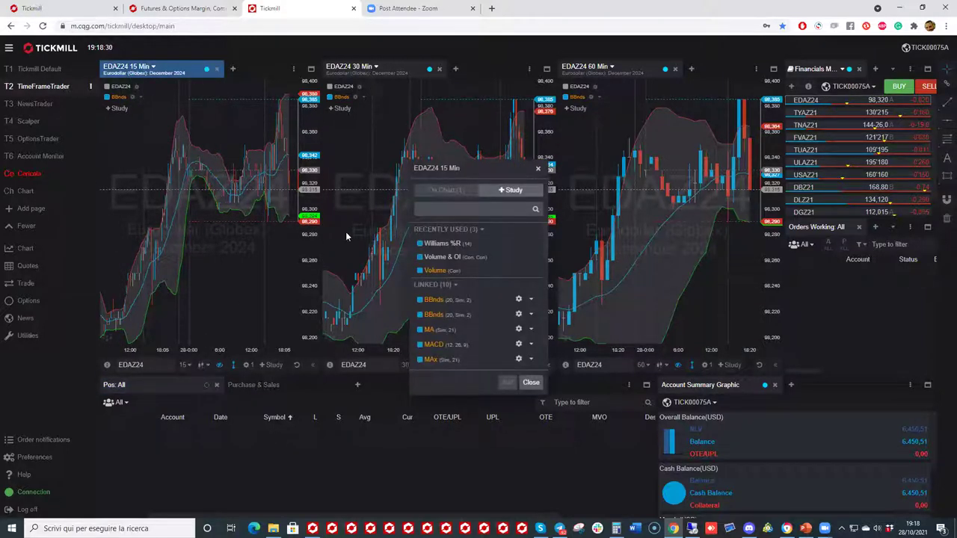
{"action": "scroll", "coordinate": [442, 288], "scroll_direction": "down", "scroll_amount": 5}
{"action": "scroll", "coordinate": [448, 309], "scroll_direction": "down", "scroll_amount": 10}
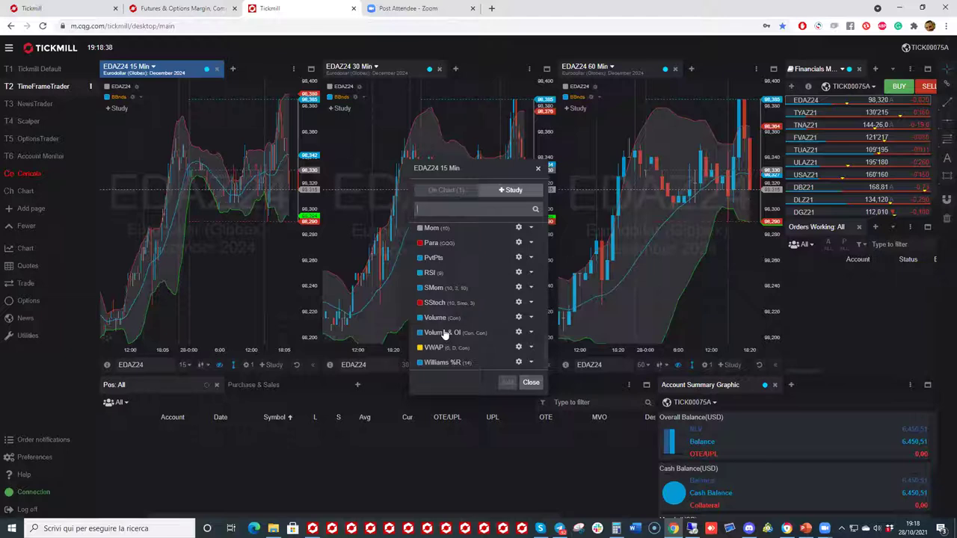
{"action": "left_click", "coordinate": [437, 321]}
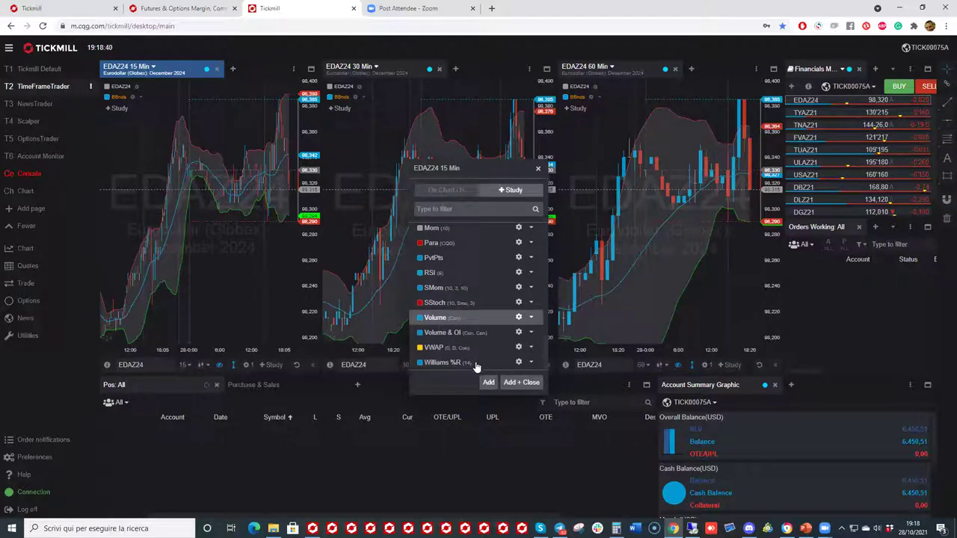
{"action": "left_click", "coordinate": [454, 334]}
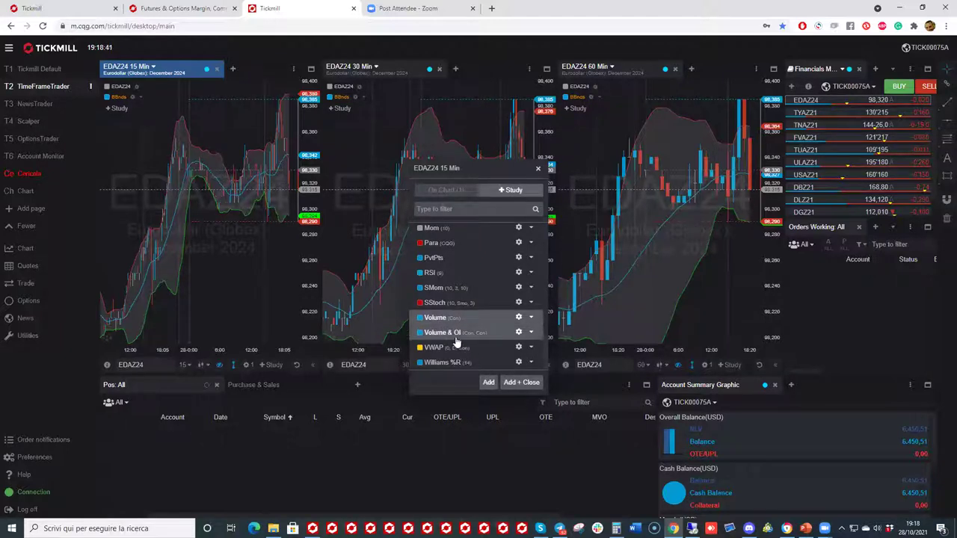
{"action": "left_click", "coordinate": [489, 384]}
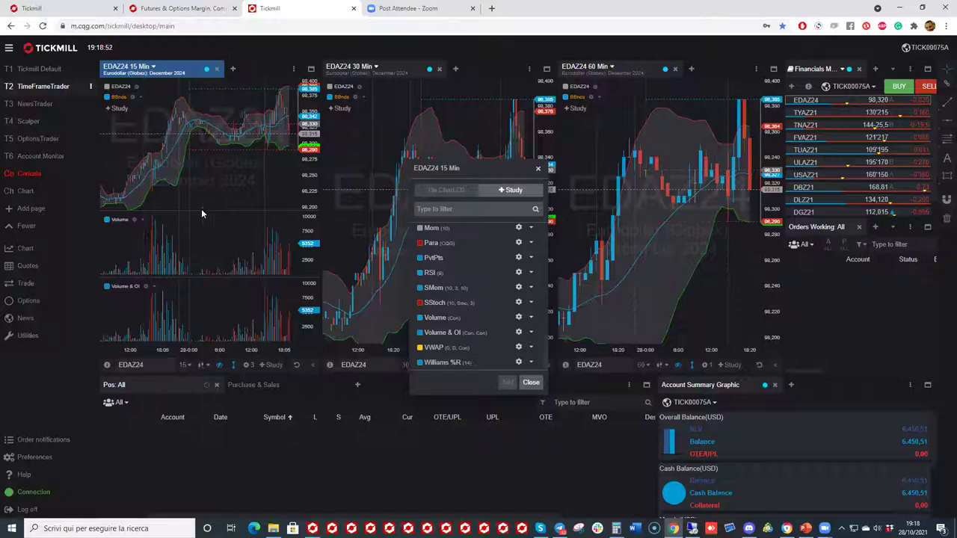
{"action": "left_click", "coordinate": [155, 302]}
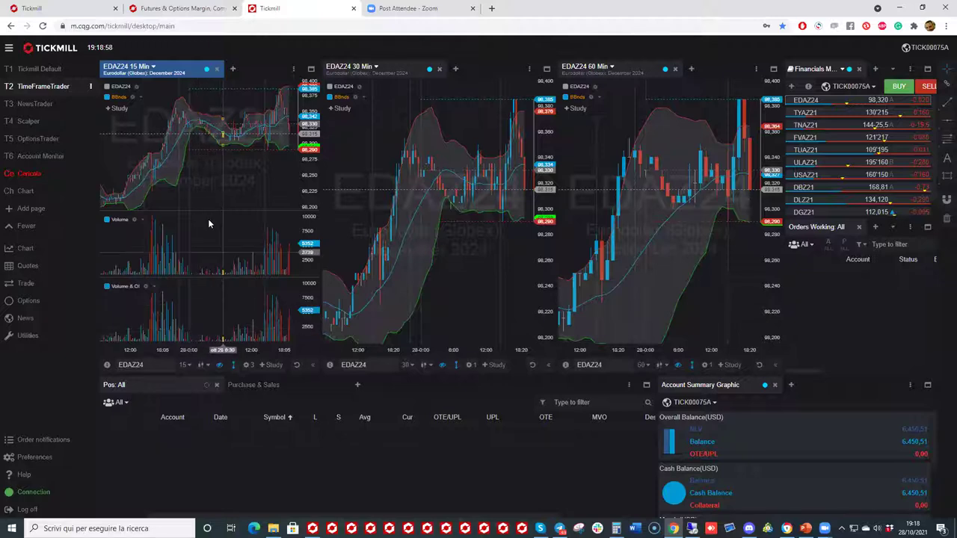
Maximize the EDAZ24 15-minute chart and view its context options
{"action": "scroll", "coordinate": [163, 200], "scroll_direction": "down", "scroll_amount": 2}
{"action": "scroll", "coordinate": [163, 200], "scroll_direction": "up", "scroll_amount": 2}
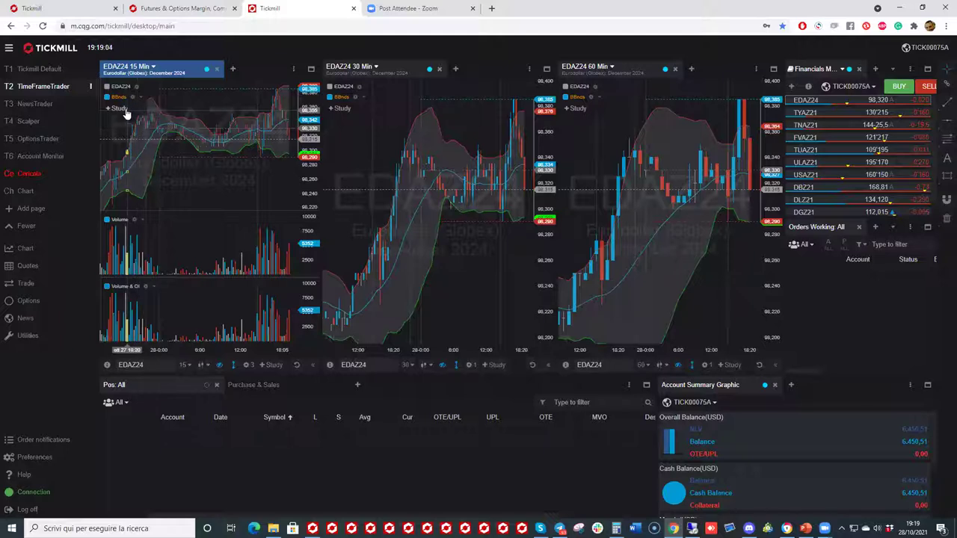
{"action": "left_click", "coordinate": [310, 70]}
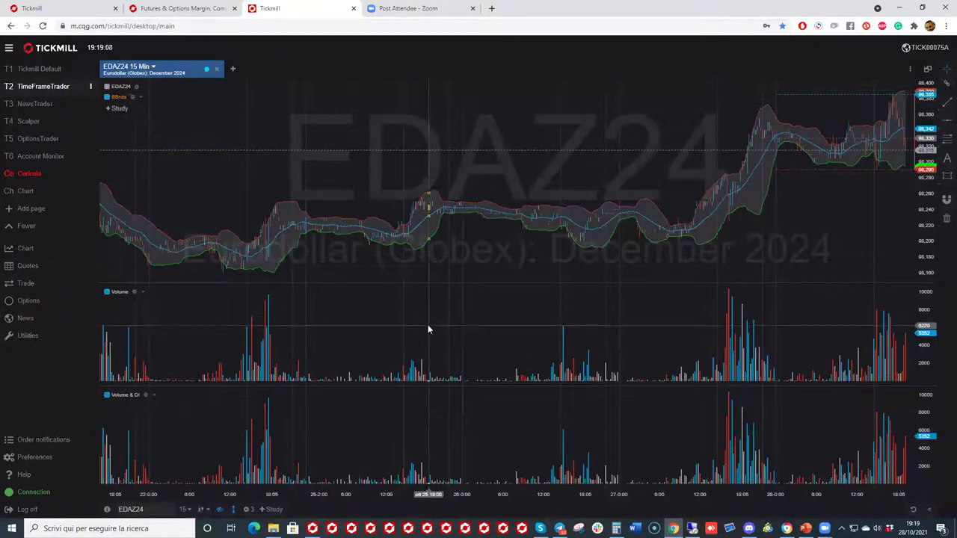
{"action": "right_click", "coordinate": [428, 325]}
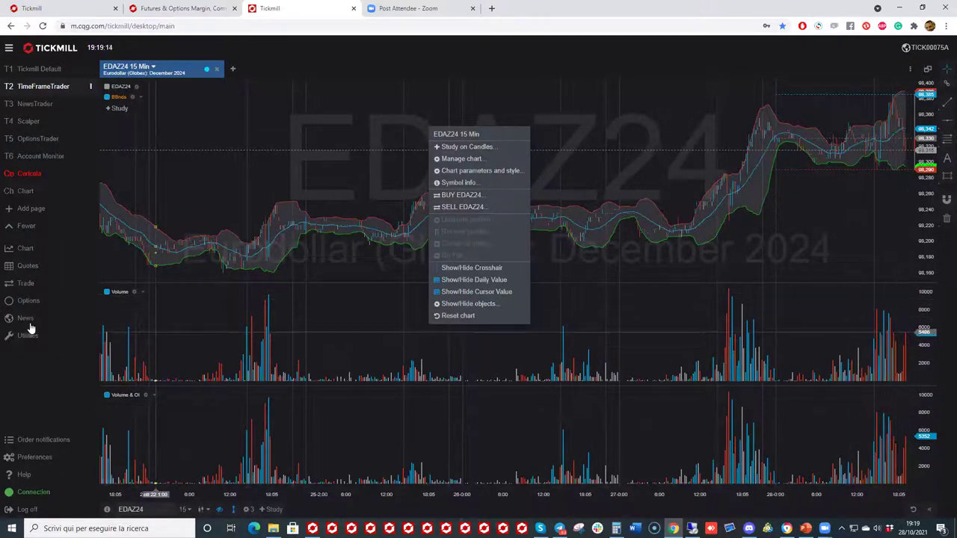
Remove the Volume study from the maximized EDAZ24 chart and view the options of the Volume & OI study
{"action": "left_click", "coordinate": [142, 292]}
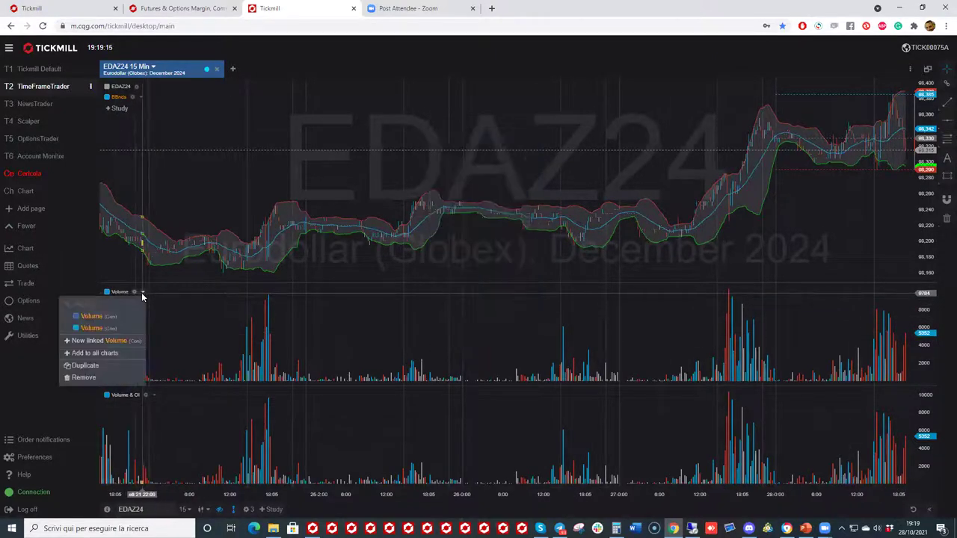
{"action": "left_click", "coordinate": [88, 378]}
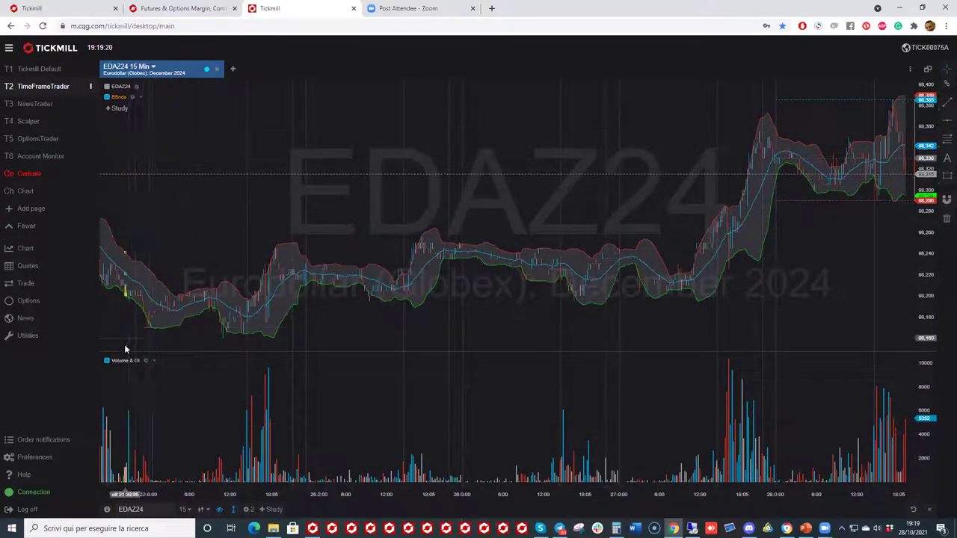
{"action": "left_click", "coordinate": [154, 361]}
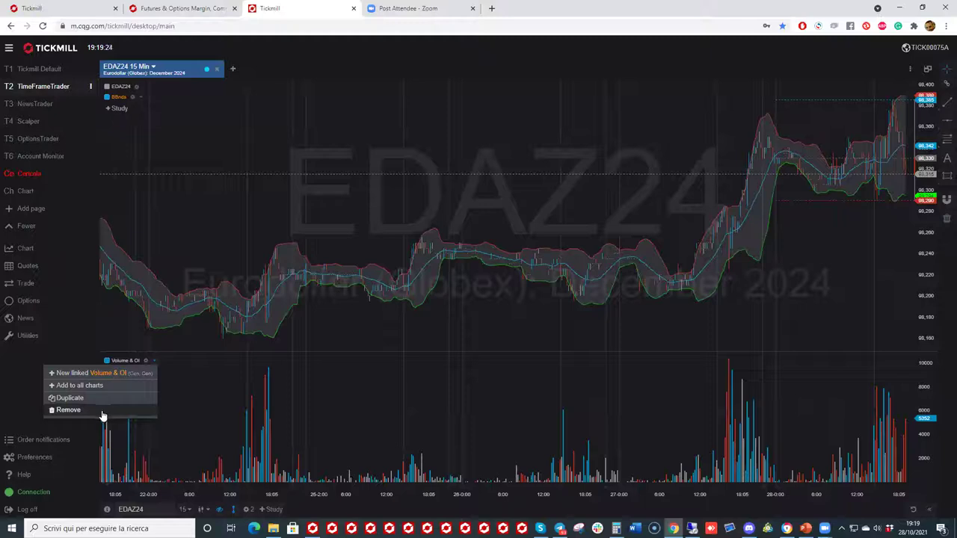
{"action": "left_click", "coordinate": [195, 190]}
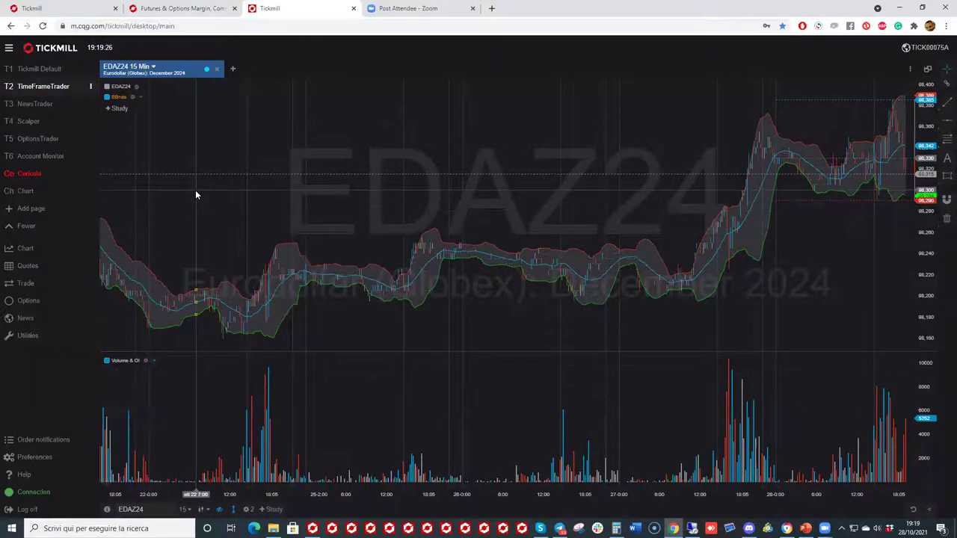
Open the platform preferences and view the available interface languages
{"action": "left_click", "coordinate": [34, 456]}
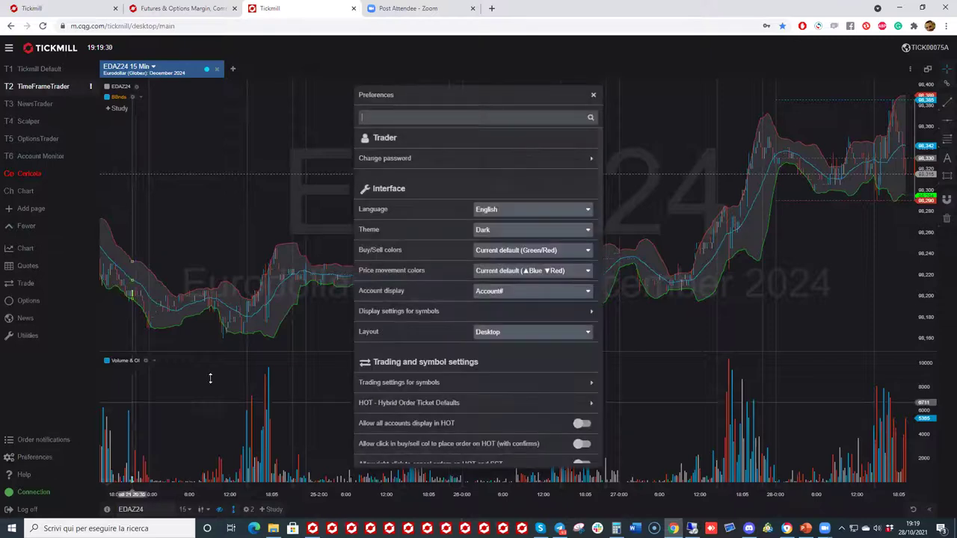
{"action": "left_click", "coordinate": [577, 214]}
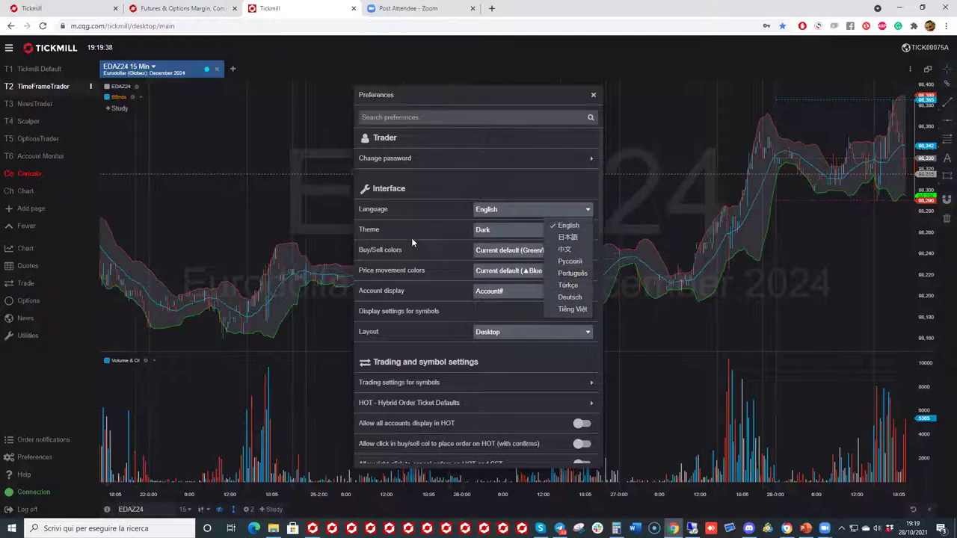
{"action": "left_click", "coordinate": [578, 211]}
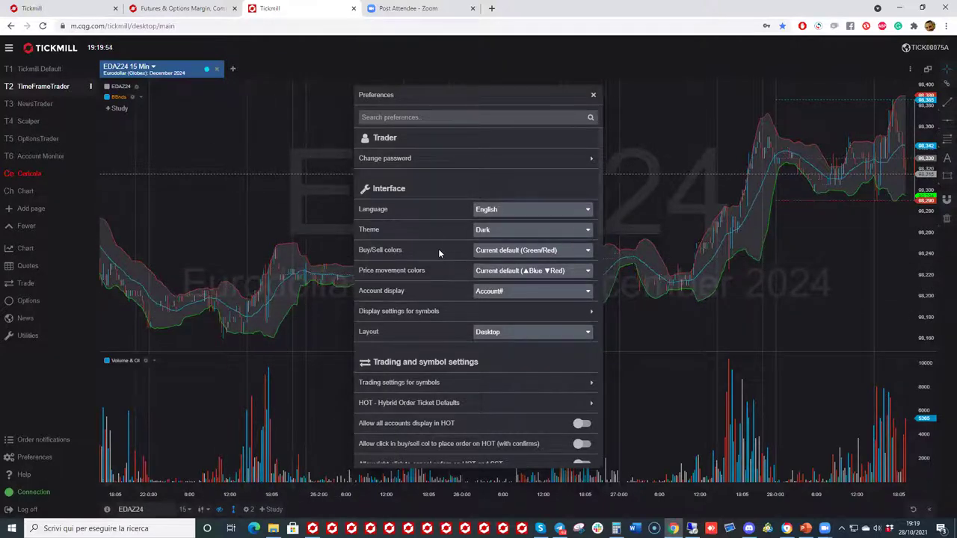
Switch the interface theme to Light, return it to Dark and close the preferences
{"action": "left_click", "coordinate": [585, 230]}
{"action": "left_click", "coordinate": [556, 273]}
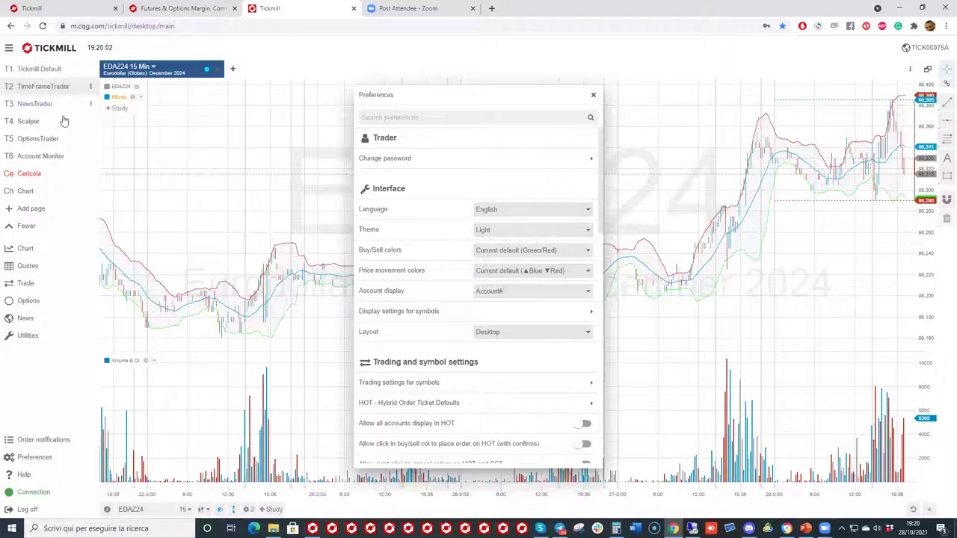
{"action": "left_click", "coordinate": [580, 236]}
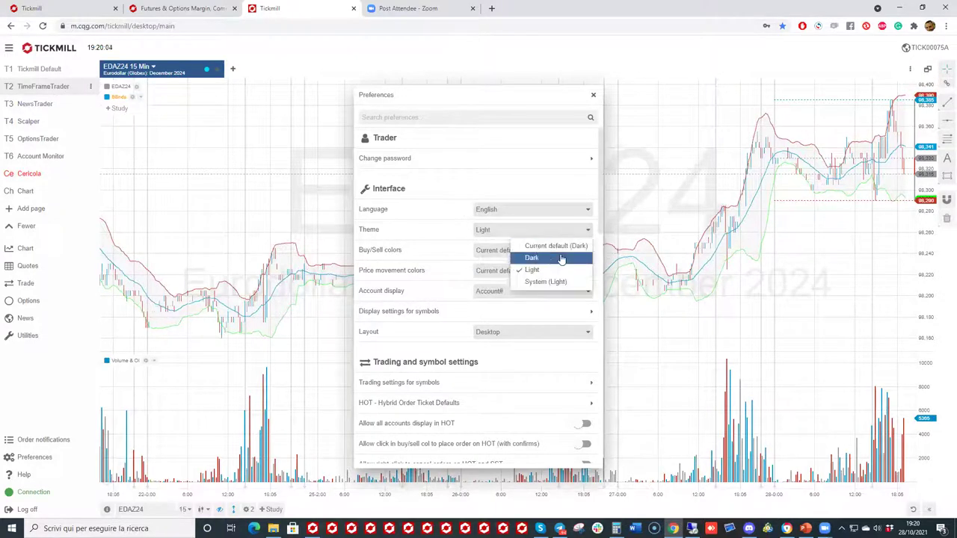
{"action": "left_click", "coordinate": [546, 259]}
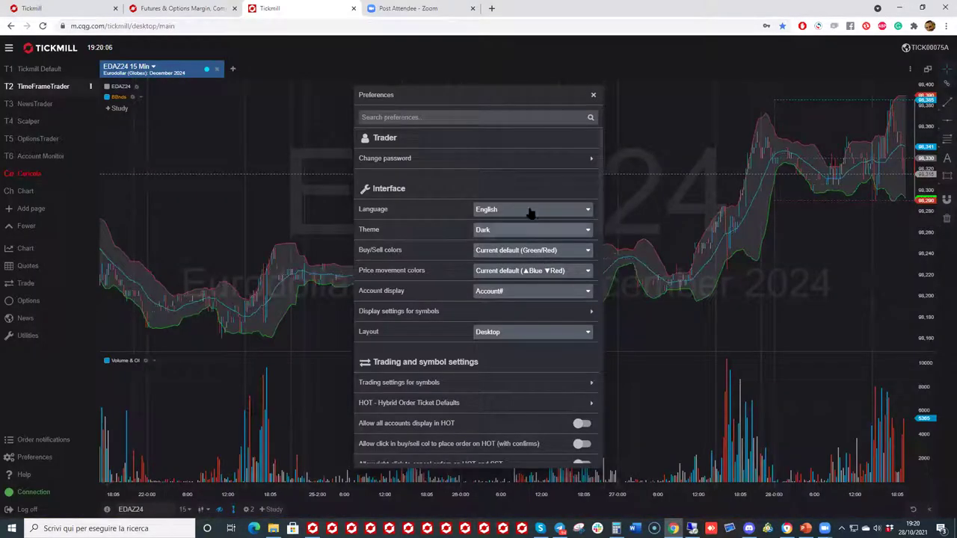
{"action": "left_click", "coordinate": [593, 96]}
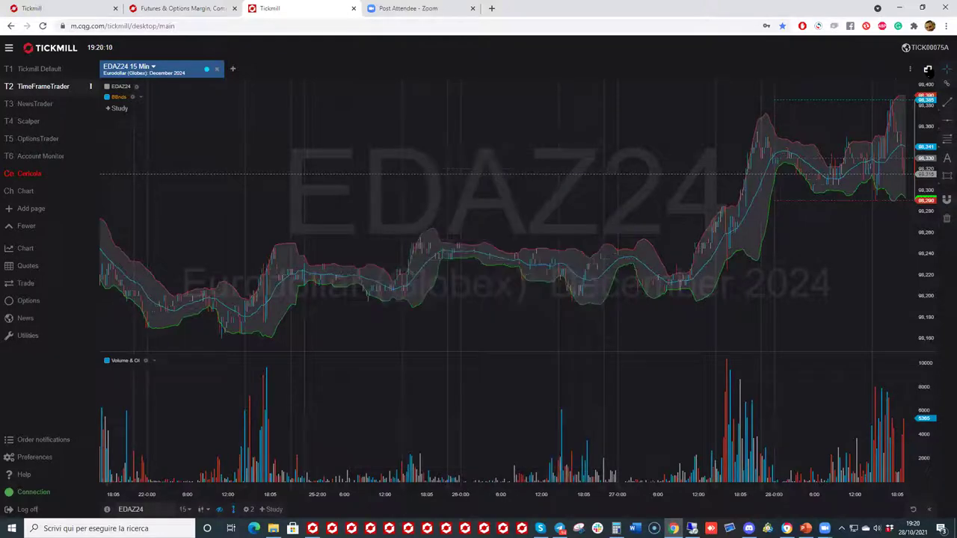
Restore the maximized EDAZ24 15-minute chart and view the Purchase & Sales list and the positions list
{"action": "left_click", "coordinate": [928, 69]}
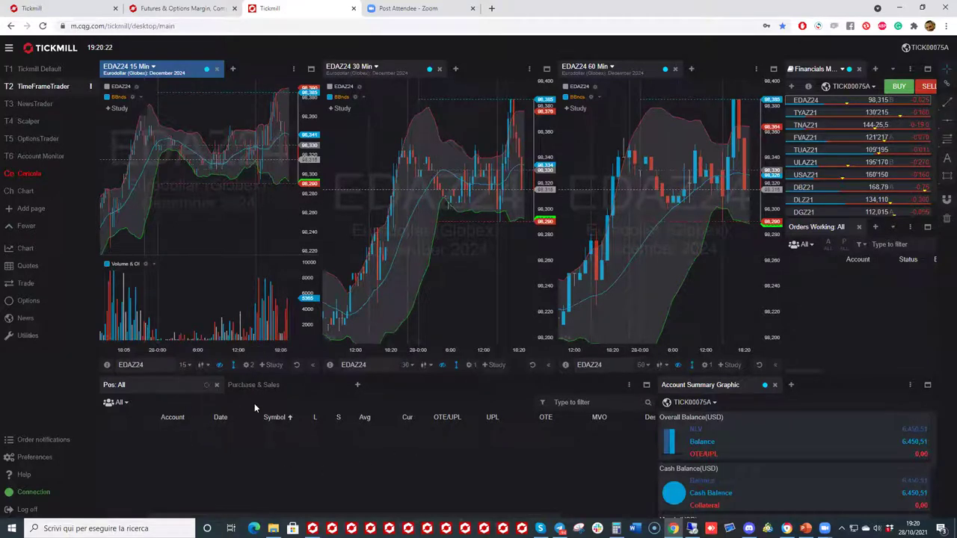
{"action": "left_click", "coordinate": [240, 389]}
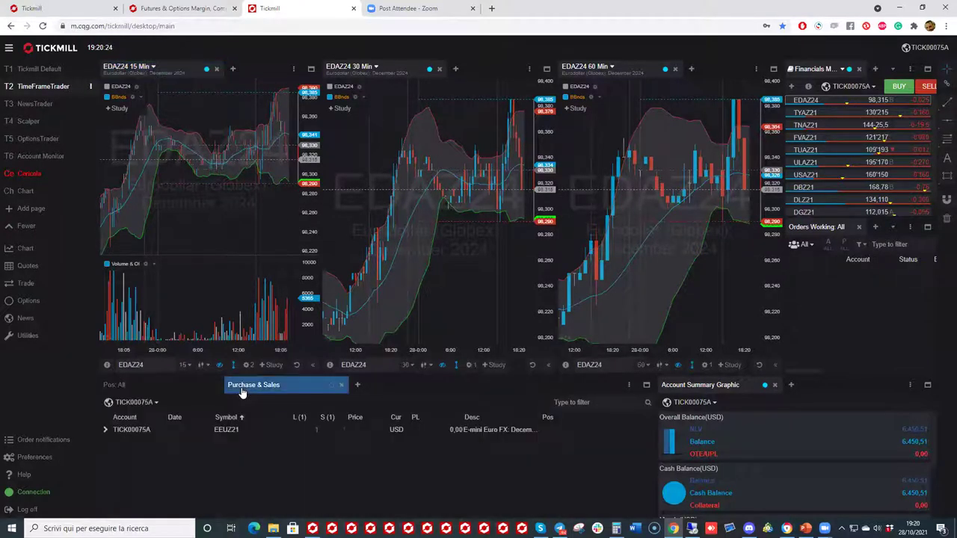
{"action": "left_click", "coordinate": [180, 389]}
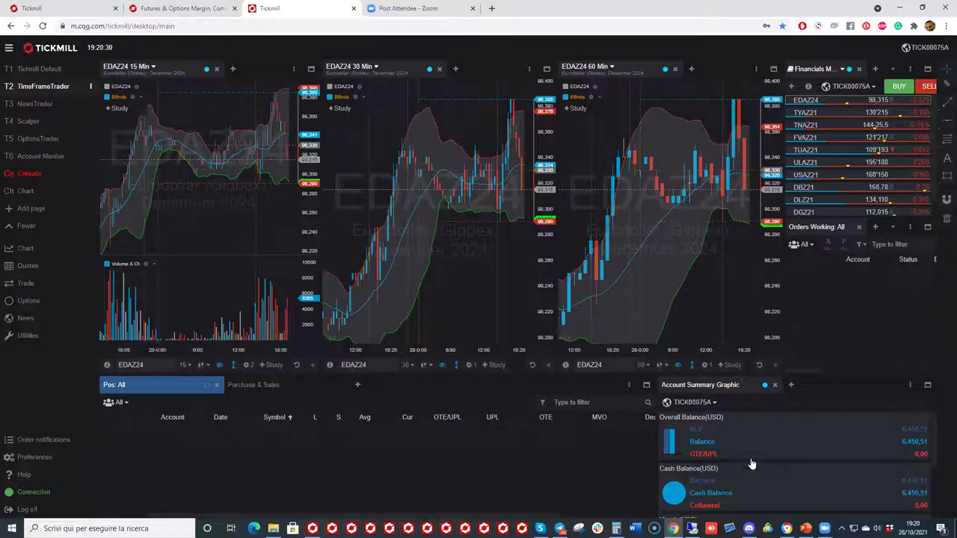
Review the balance, margin and OTE sections of the graphic account summary
{"action": "scroll", "coordinate": [713, 450], "scroll_direction": "down", "scroll_amount": 1}
{"action": "scroll", "coordinate": [729, 459], "scroll_direction": "up", "scroll_amount": 1}
{"action": "scroll", "coordinate": [888, 456], "scroll_direction": "down", "scroll_amount": 1}
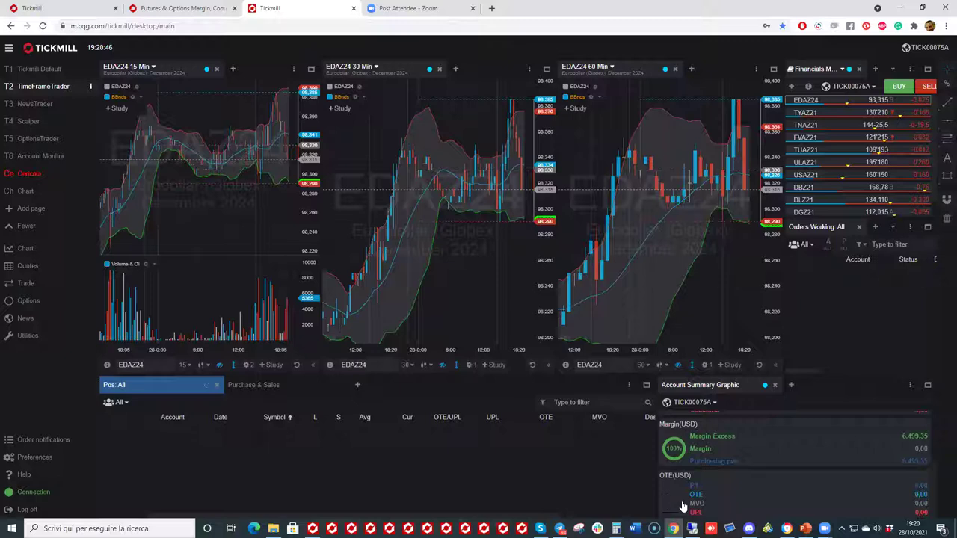
{"action": "scroll", "coordinate": [710, 485], "scroll_direction": "up", "scroll_amount": 3}
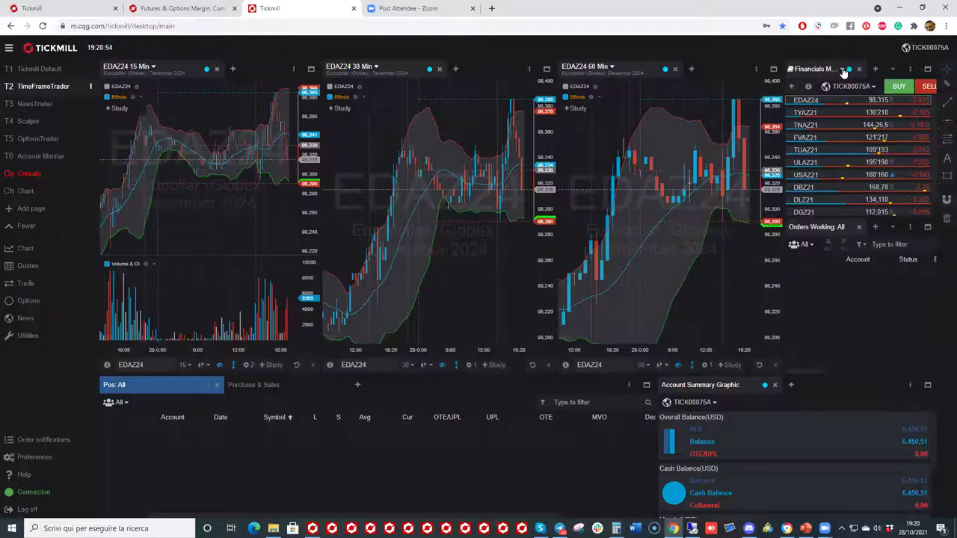
Create a new list from the Financials Marketwatch and add the symbols DXE, SF6 and NE6
{"action": "left_click", "coordinate": [843, 69]}
{"action": "left_click", "coordinate": [843, 70]}
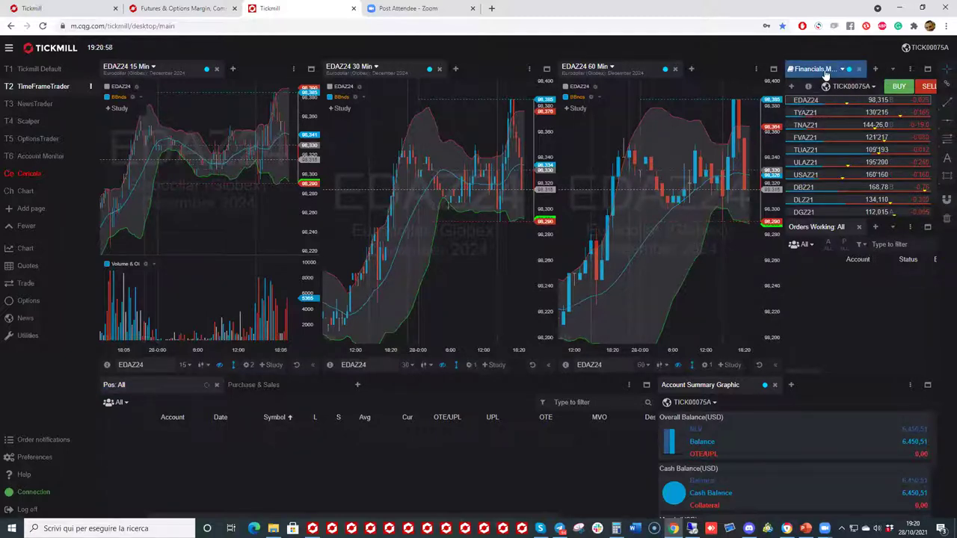
{"action": "left_click", "coordinate": [820, 71]}
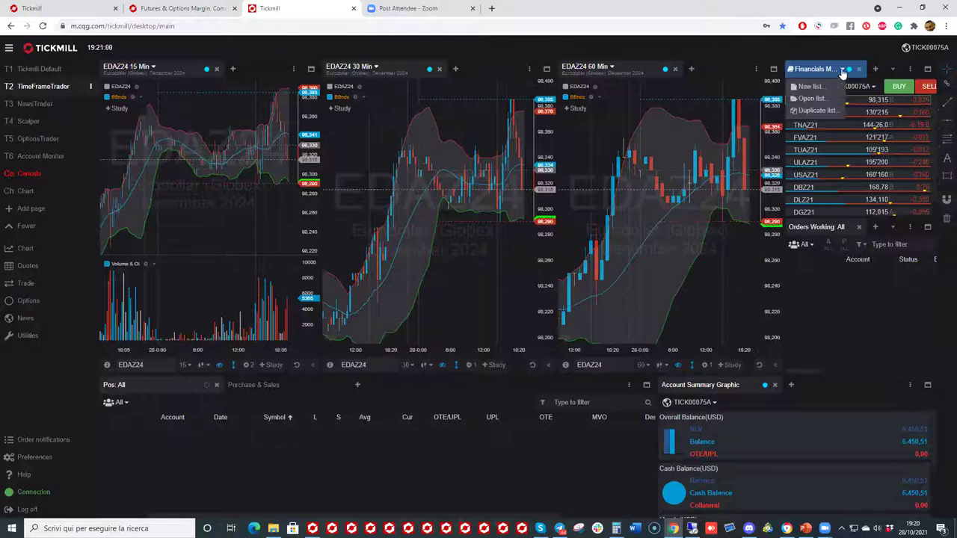
{"action": "left_click", "coordinate": [843, 71]}
{"action": "left_click", "coordinate": [842, 71]}
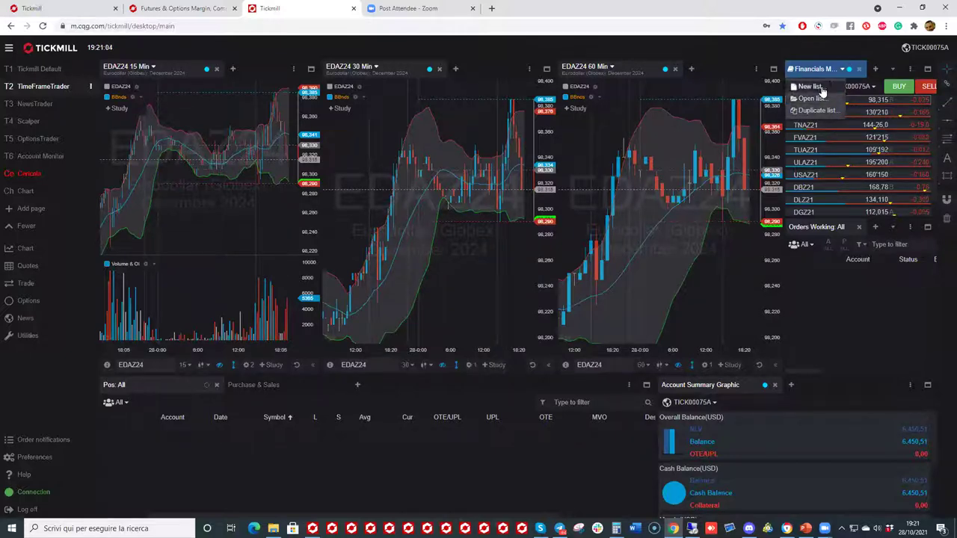
{"action": "left_click", "coordinate": [822, 87]}
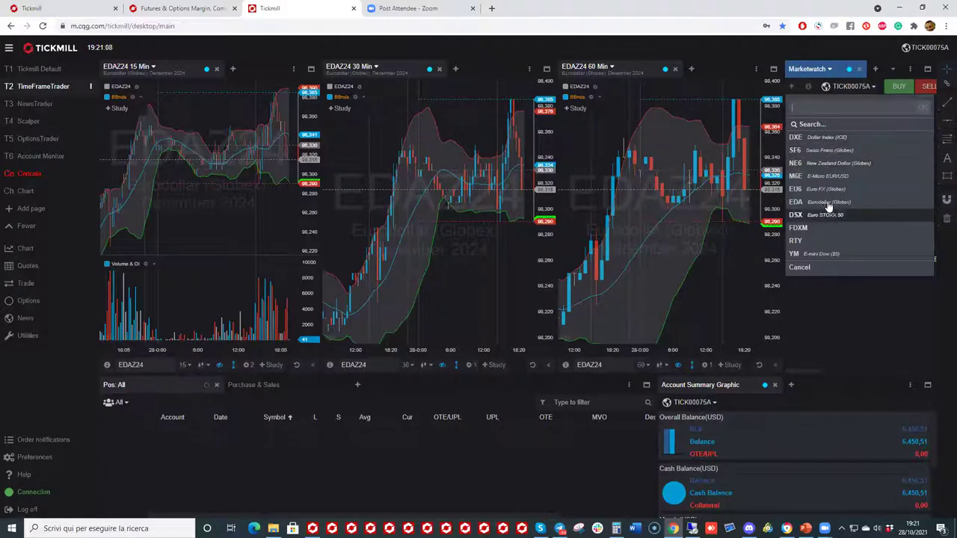
{"action": "left_click", "coordinate": [827, 139]}
{"action": "left_click", "coordinate": [827, 152]}
{"action": "left_click", "coordinate": [827, 165]}
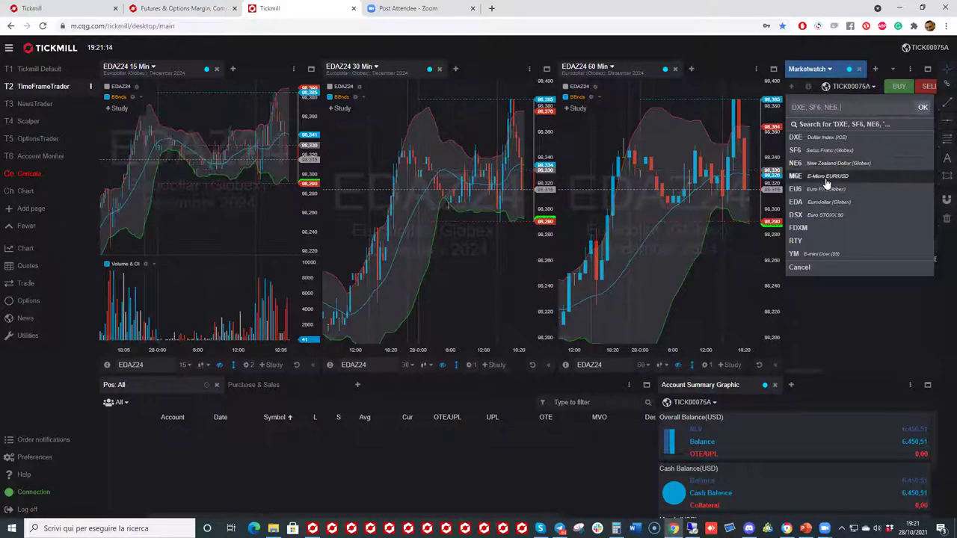
{"action": "left_click", "coordinate": [921, 108]}
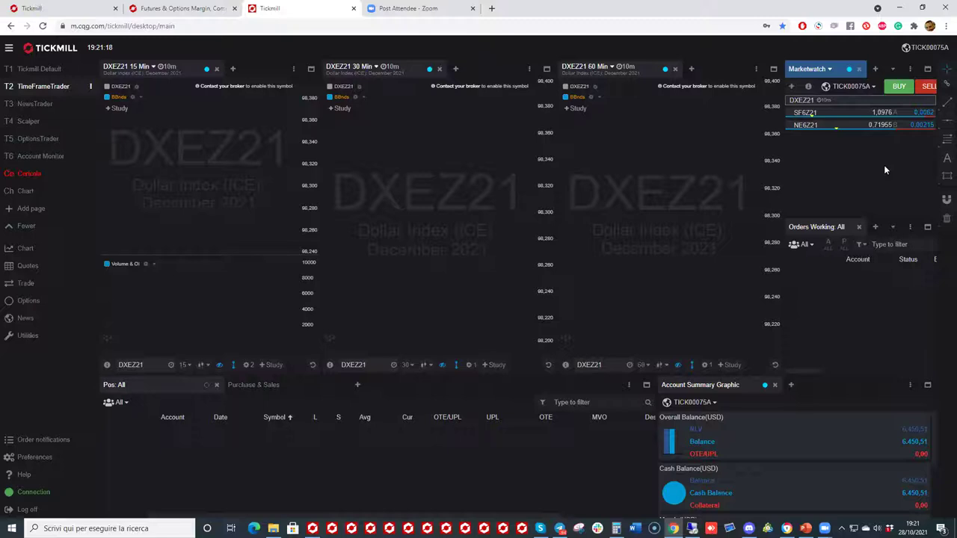
Show SF6Z21 and NE6Z21 in the linked charts, and switch the quotes to the Small Exchange Marketwatch
{"action": "left_click", "coordinate": [787, 114]}
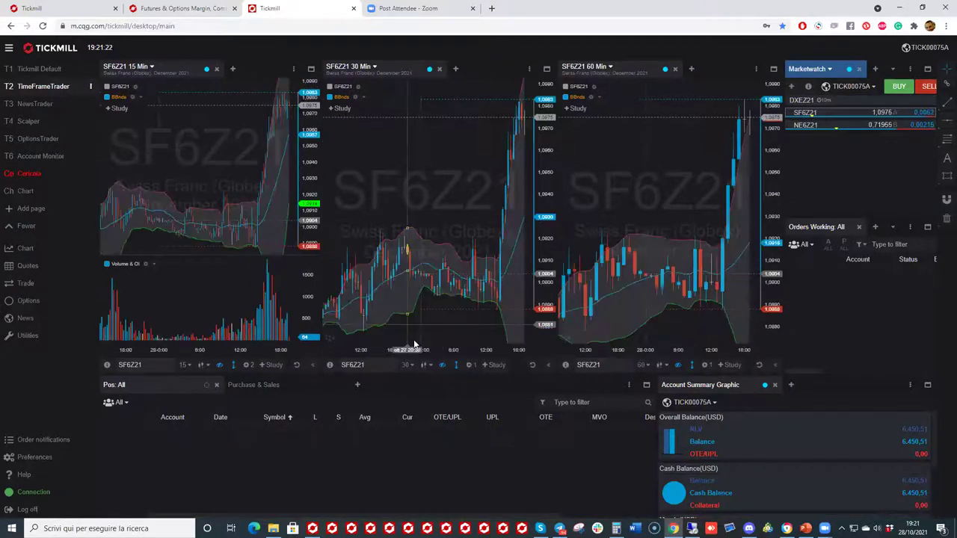
{"action": "left_click", "coordinate": [862, 124]}
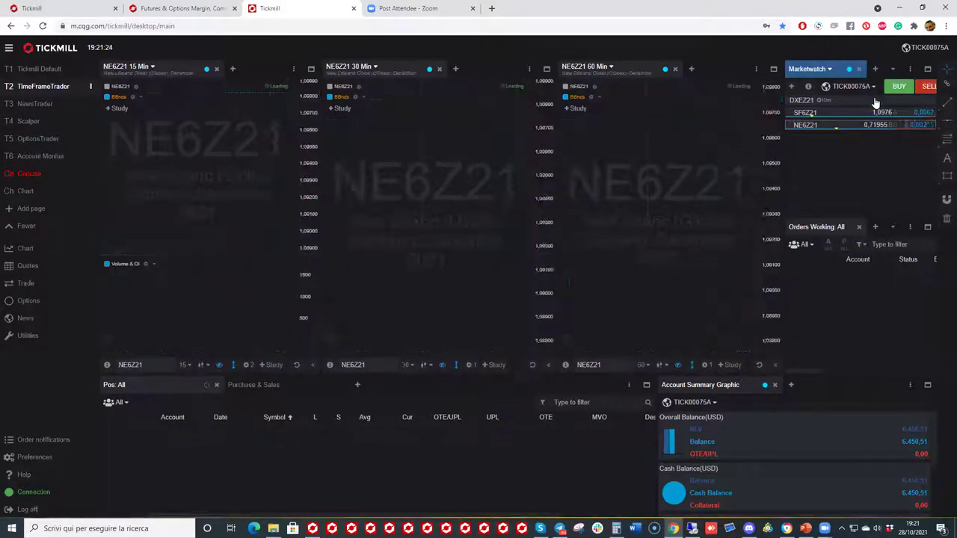
{"action": "left_click", "coordinate": [892, 70]}
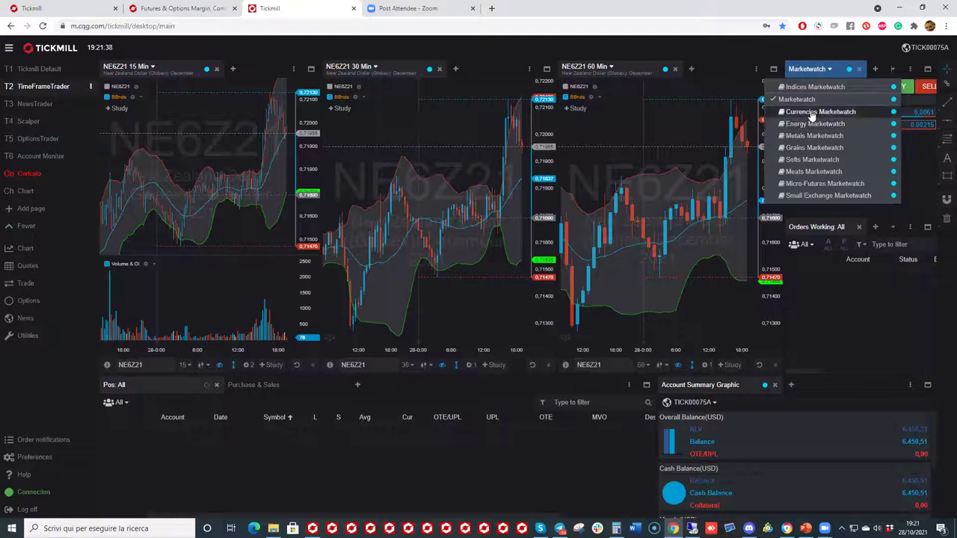
{"action": "left_click", "coordinate": [808, 197]}
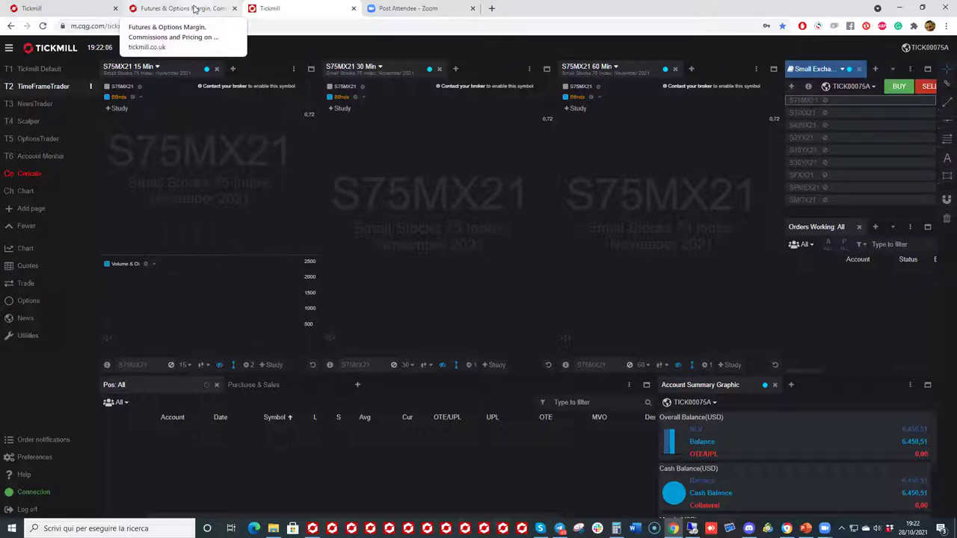
Switch to the Tickmill client area and review the market data and platform choice subscriptions
{"action": "left_click", "coordinate": [89, 6]}
{"action": "scroll", "coordinate": [236, 194], "scroll_direction": "down", "scroll_amount": 2}
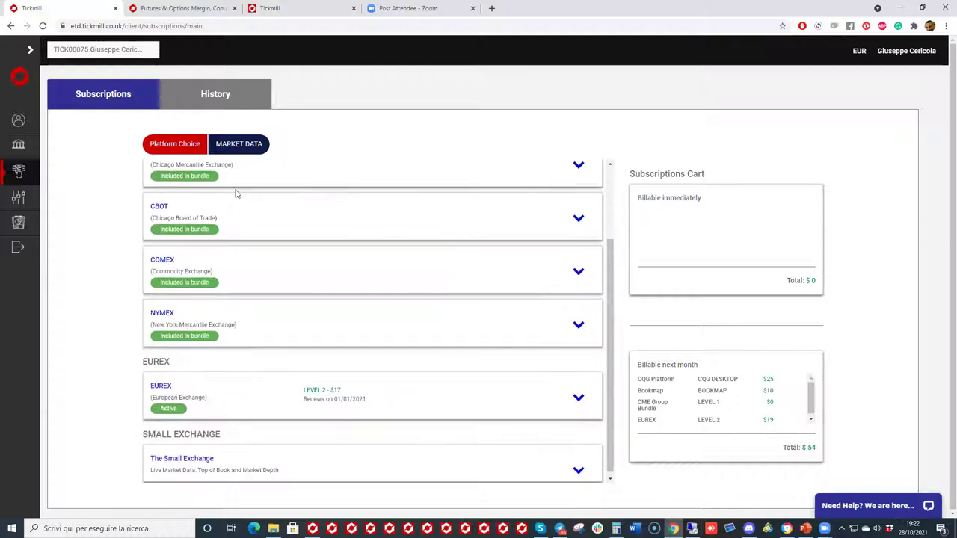
{"action": "scroll", "coordinate": [182, 229], "scroll_direction": "up", "scroll_amount": 2}
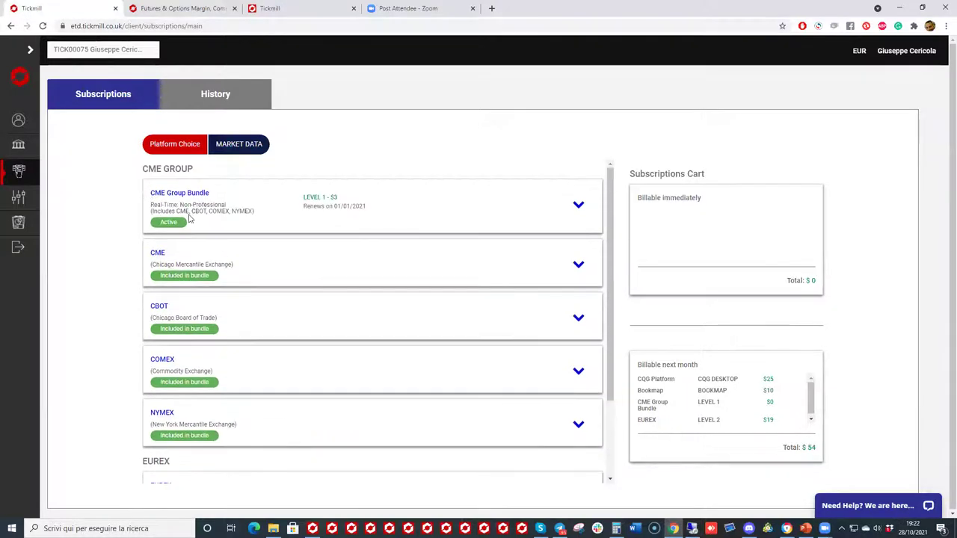
{"action": "left_click", "coordinate": [178, 145]}
{"action": "scroll", "coordinate": [217, 265], "scroll_direction": "down", "scroll_amount": 3}
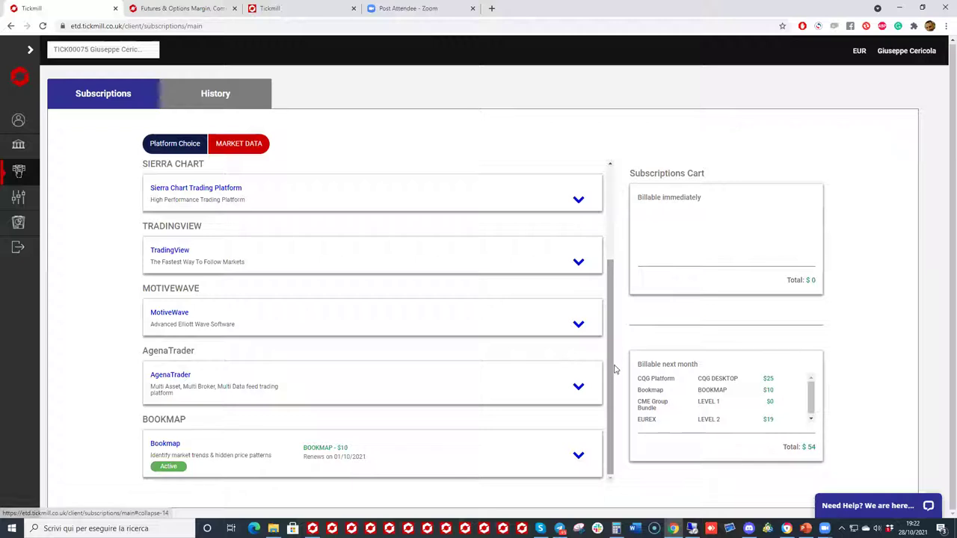
{"action": "scroll", "coordinate": [578, 430], "scroll_direction": "up", "scroll_amount": 2}
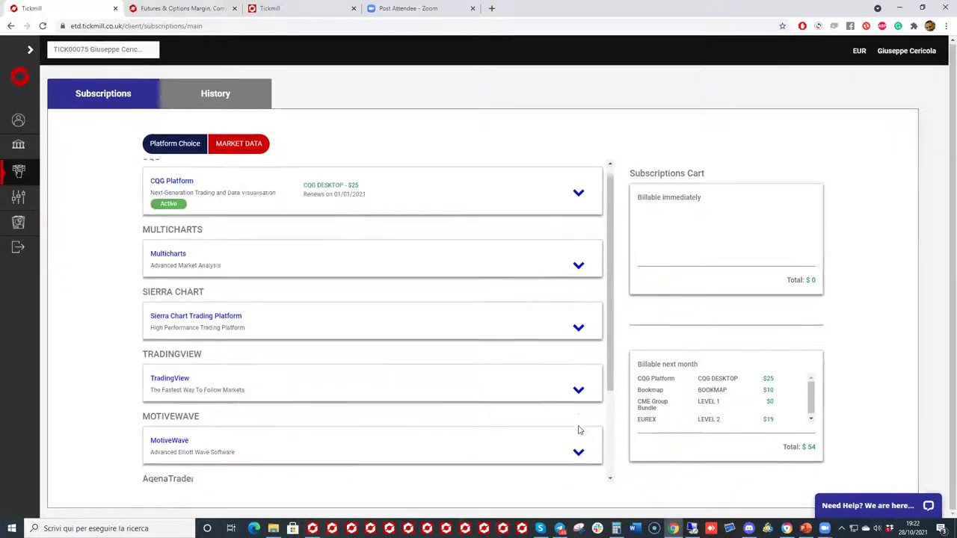
{"action": "scroll", "coordinate": [580, 428], "scroll_direction": "down", "scroll_amount": 1}
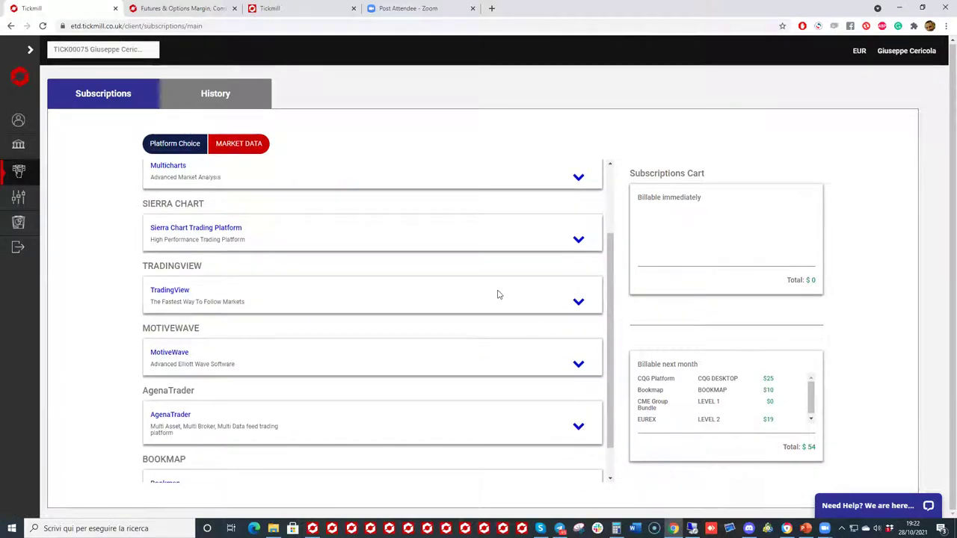
Show the futures and options pricing page, and return to the CQG trading desktop
{"action": "left_click", "coordinate": [196, 7]}
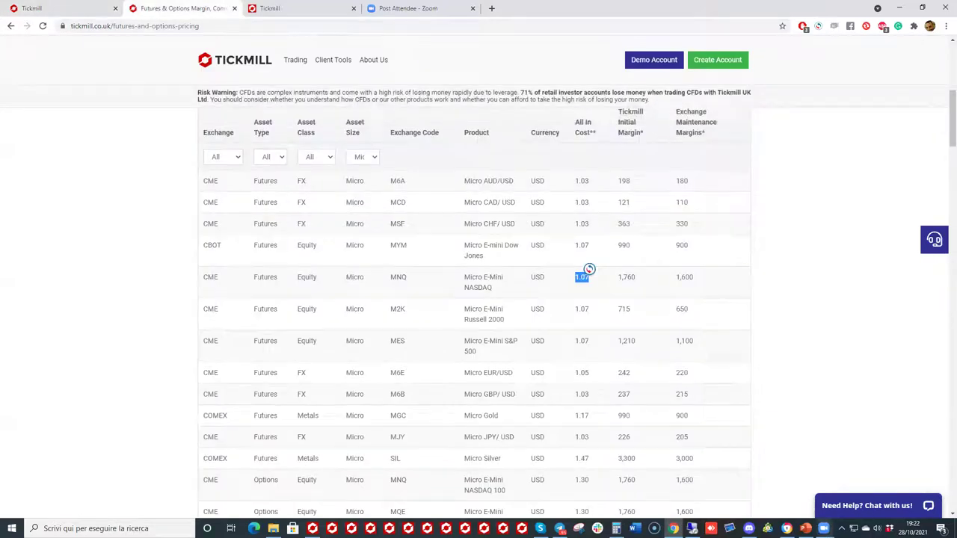
{"action": "mouse_move", "coordinate": [823, 528]}
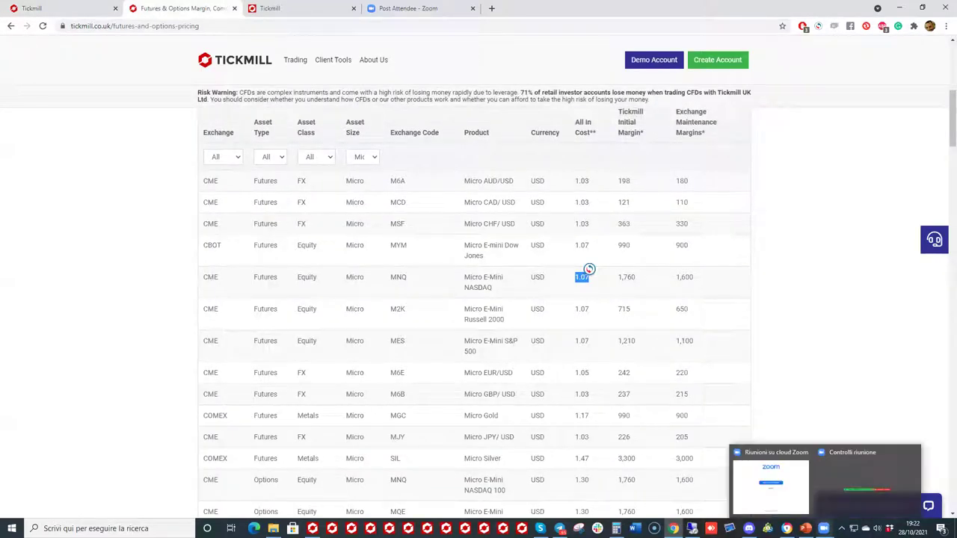
{"action": "left_click", "coordinate": [261, 10]}
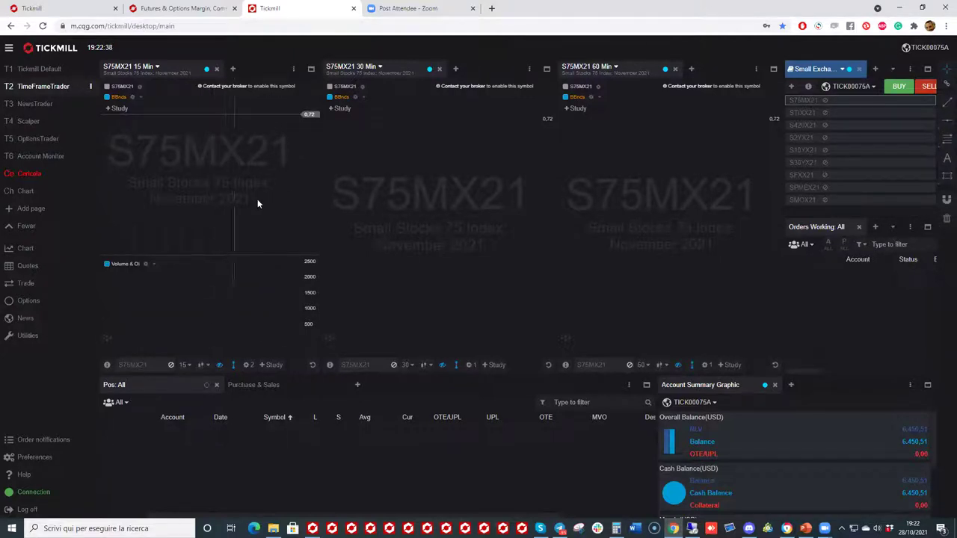
Show several Small Exchange contracts in the linked charts, ending on S420X21, and view the available marketwatch lists
{"action": "left_click", "coordinate": [846, 125]}
{"action": "left_click", "coordinate": [848, 139]}
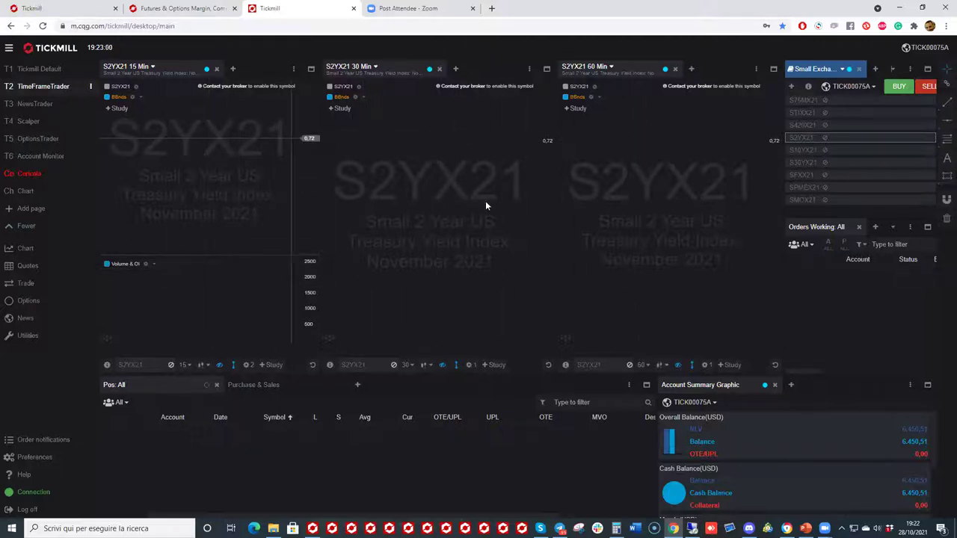
{"action": "left_click", "coordinate": [812, 105]}
{"action": "left_click", "coordinate": [814, 114]}
{"action": "left_click", "coordinate": [812, 126]}
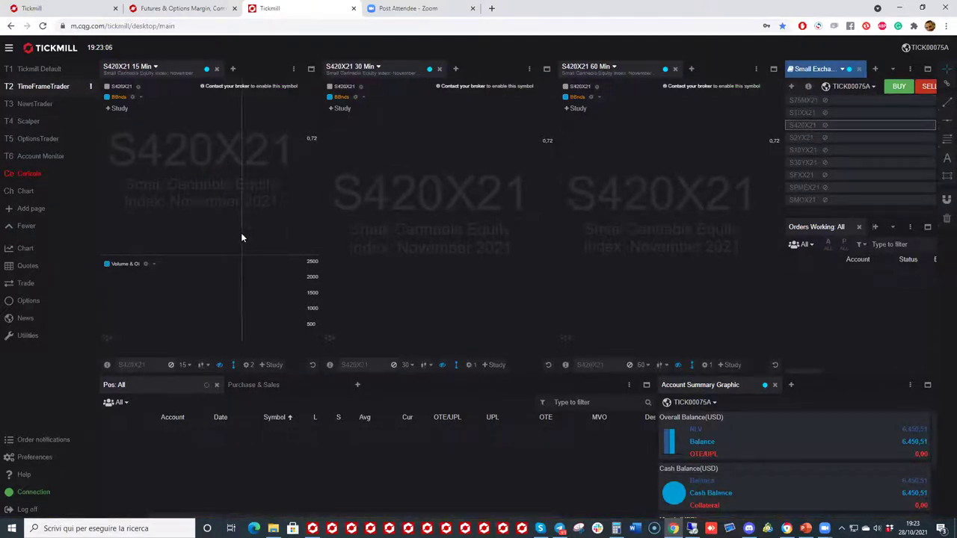
{"action": "left_click", "coordinate": [891, 72]}
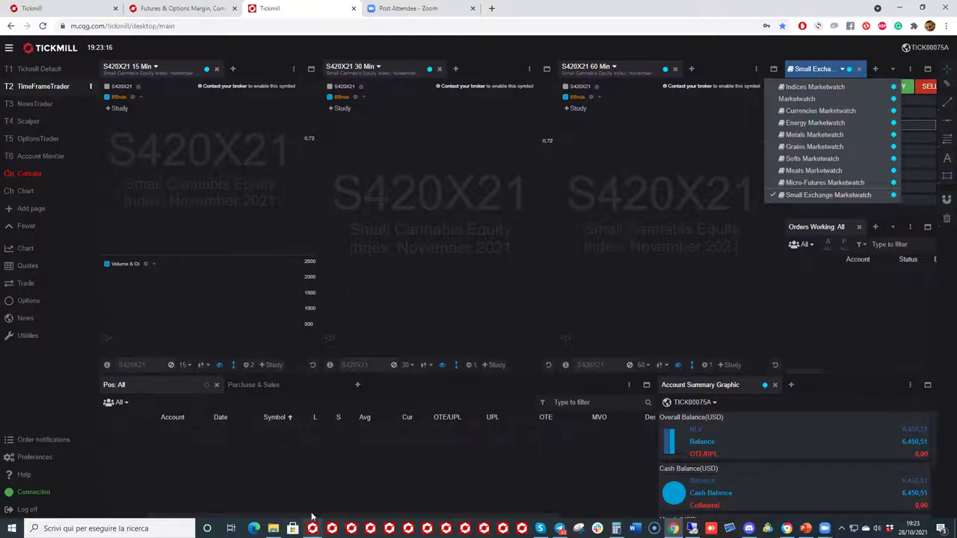
Show the NewsTrader page and browse the headlines in its news feed
{"action": "left_click", "coordinate": [45, 105]}
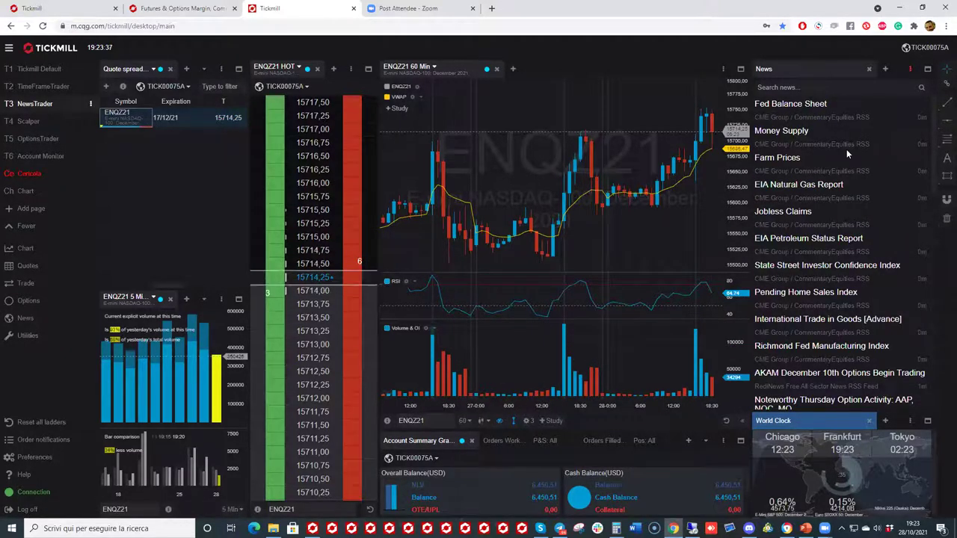
{"action": "scroll", "coordinate": [825, 345], "scroll_direction": "down", "scroll_amount": 5}
{"action": "scroll", "coordinate": [825, 345], "scroll_direction": "down", "scroll_amount": 4}
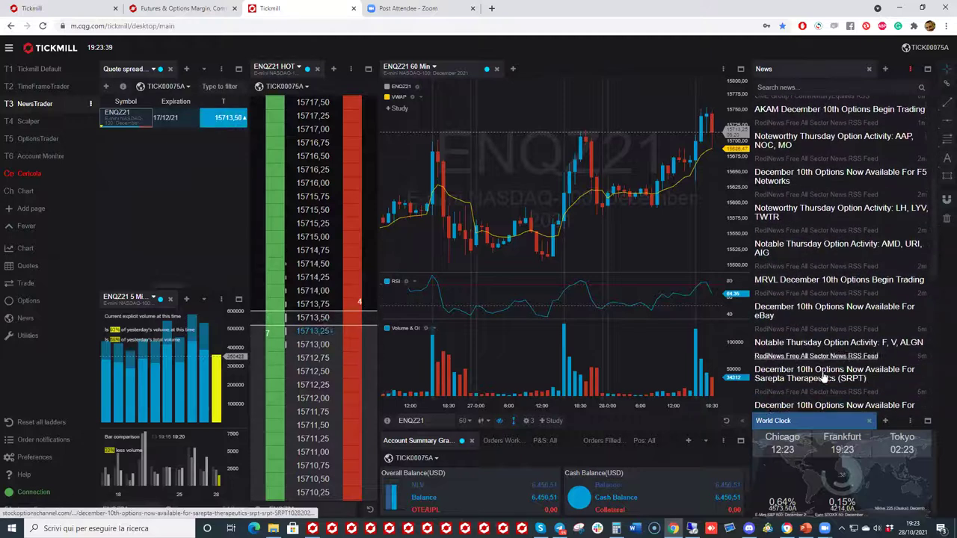
{"action": "scroll", "coordinate": [826, 359], "scroll_direction": "up", "scroll_amount": 8}
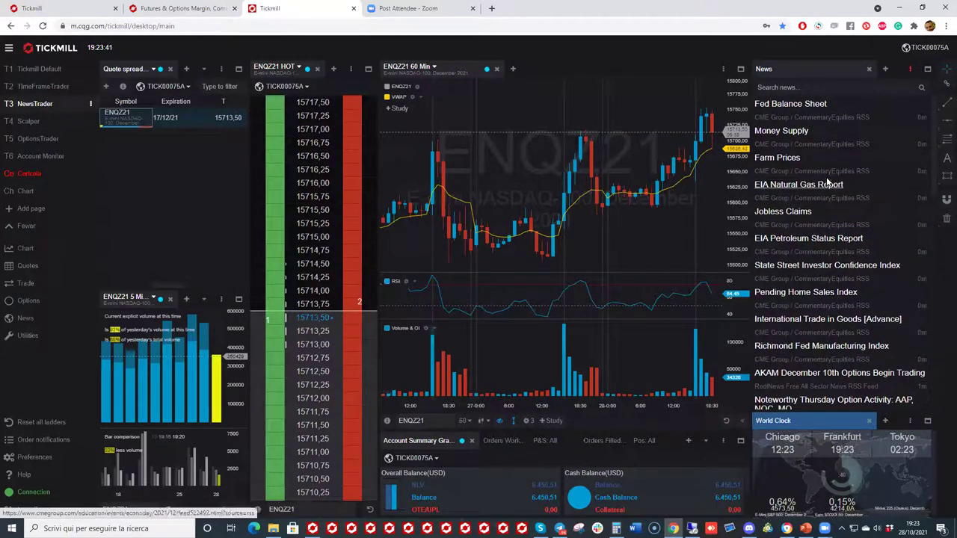